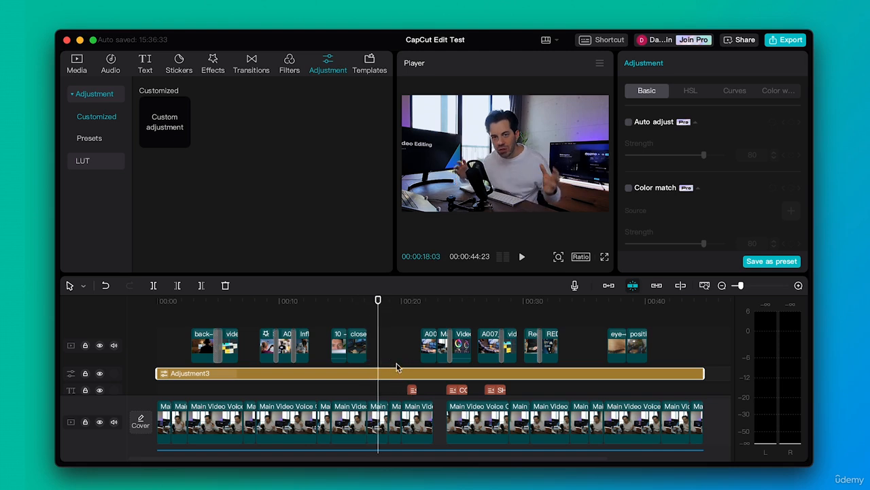
Review the adjustment layer's HSL, Curves, Color wheel and Basic settings.
{"action": "left_click_drag", "start_coordinate": [428, 303], "coordinate": [397, 305]}
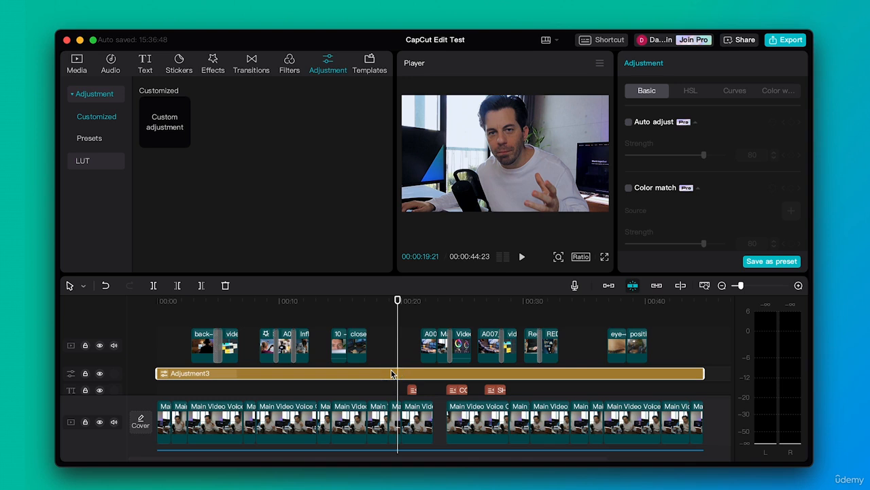
{"action": "left_click", "coordinate": [693, 94]}
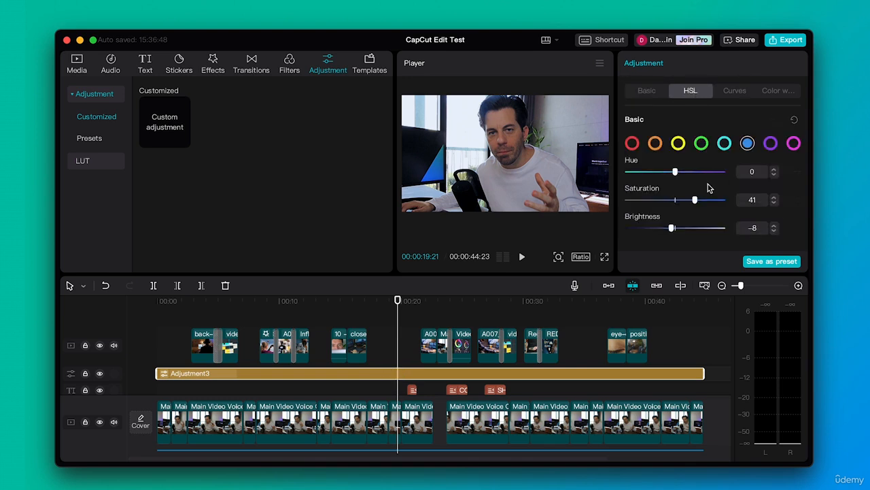
{"action": "left_click", "coordinate": [735, 94]}
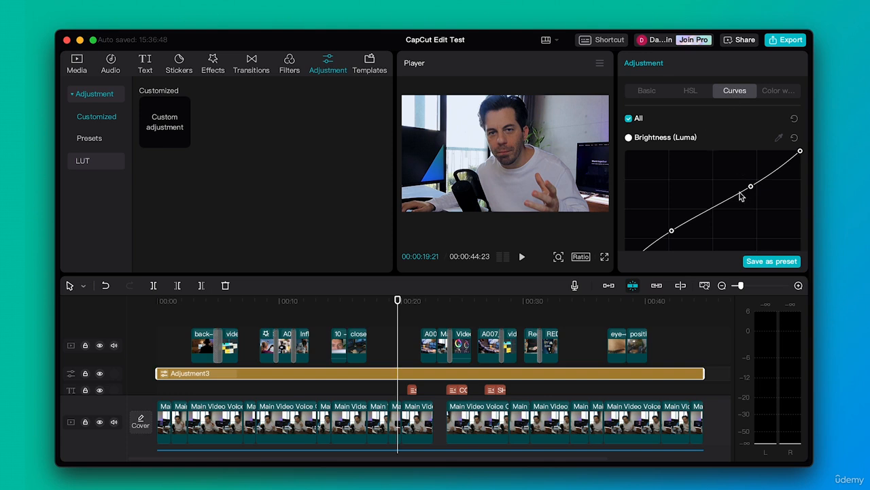
{"action": "scroll", "coordinate": [740, 198], "scroll_direction": "down", "scroll_amount": 10}
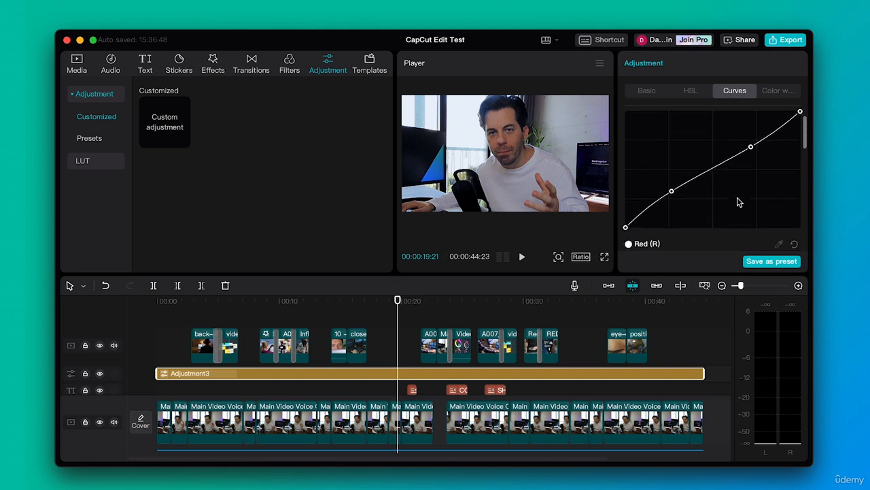
{"action": "left_click", "coordinate": [771, 93]}
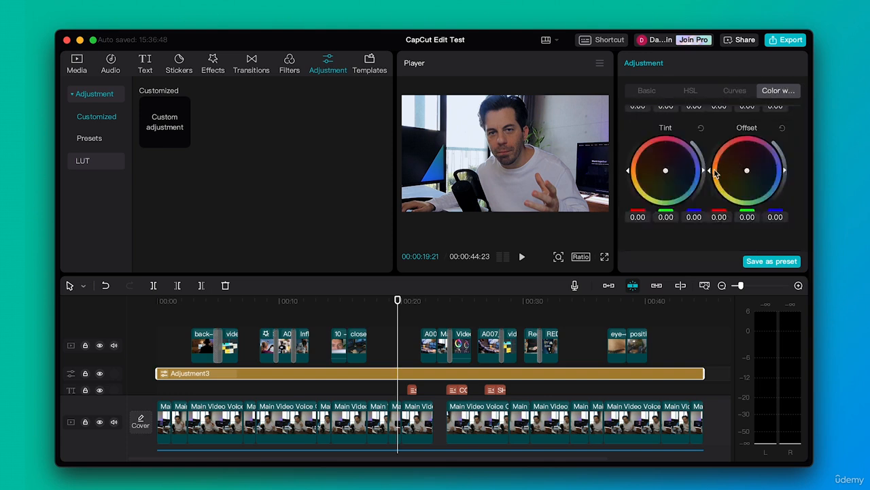
{"action": "scroll", "coordinate": [714, 173], "scroll_direction": "up", "scroll_amount": 5}
{"action": "left_click", "coordinate": [646, 92]}
{"action": "scroll", "coordinate": [705, 180], "scroll_direction": "down", "scroll_amount": 5}
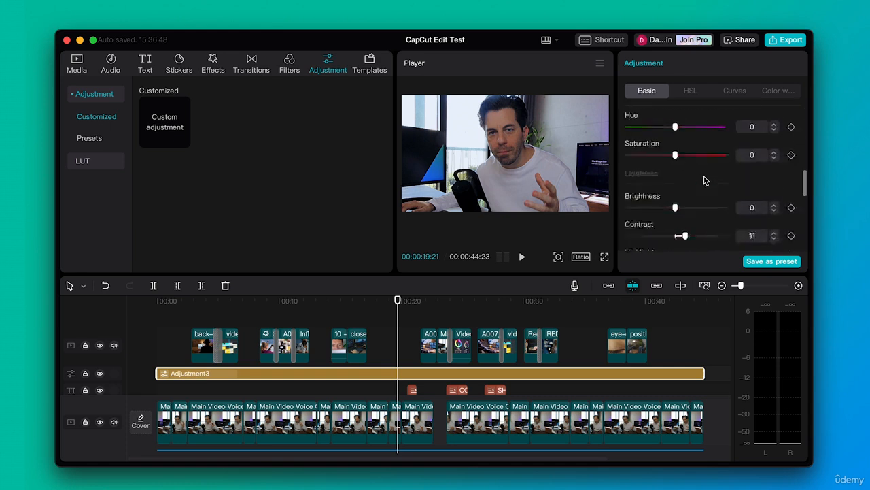
{"action": "scroll", "coordinate": [704, 179], "scroll_direction": "down", "scroll_amount": 3}
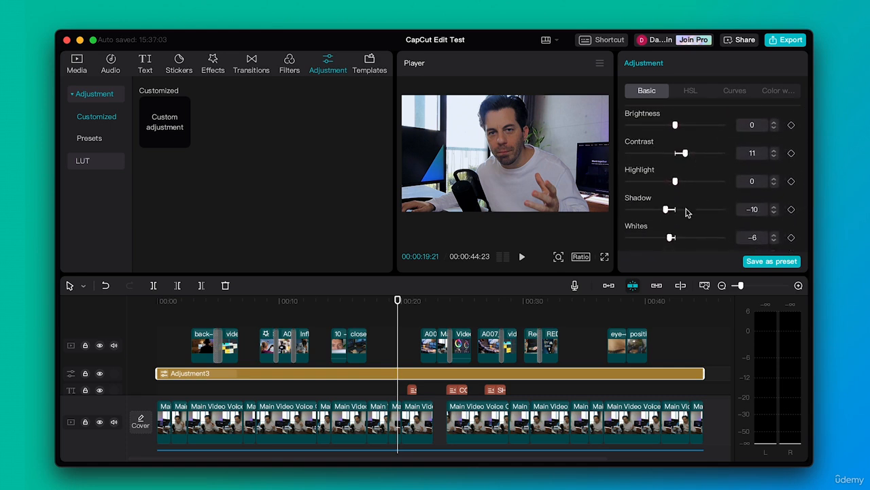
{"action": "scroll", "coordinate": [687, 219], "scroll_direction": "down", "scroll_amount": 3}
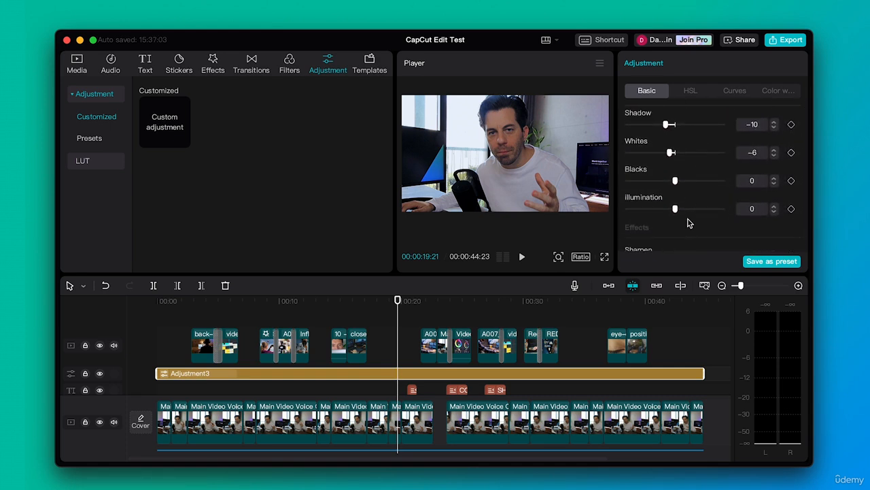
{"action": "scroll", "coordinate": [690, 223], "scroll_direction": "down", "scroll_amount": 3}
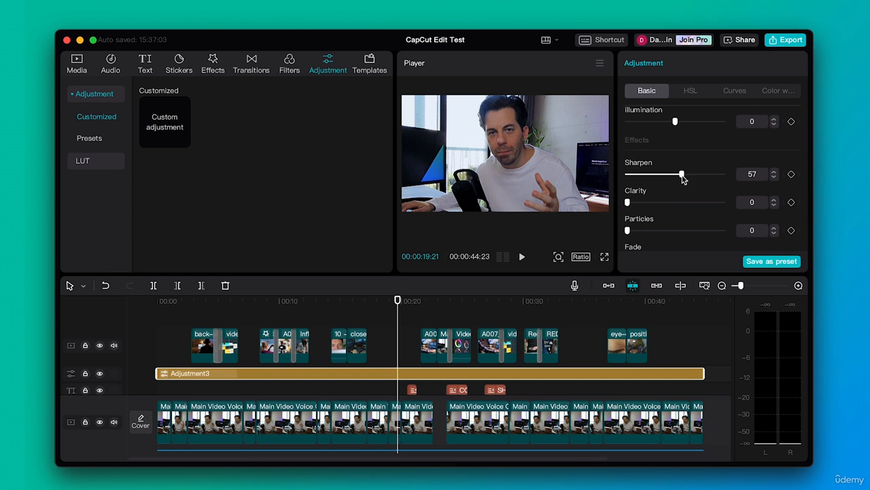
Scrub through the timeline and return the playhead to the start.
{"action": "left_click_drag", "start_coordinate": [374, 303], "coordinate": [380, 304]}
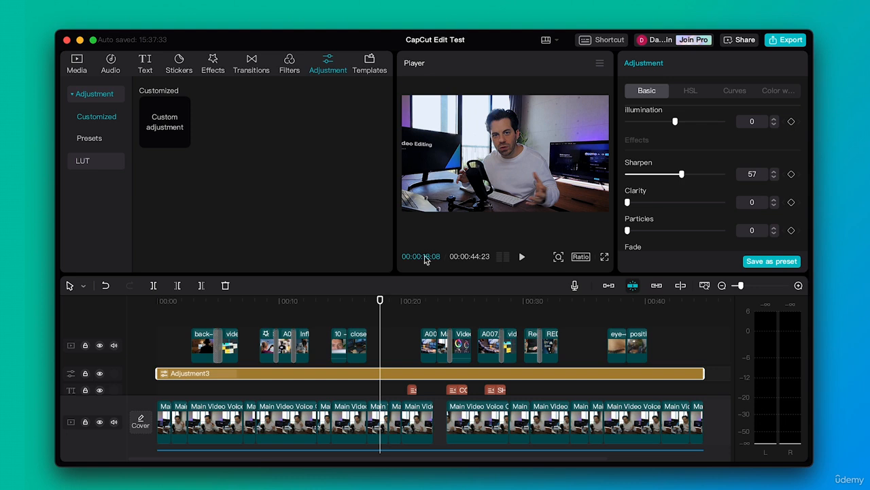
{"action": "left_click_drag", "start_coordinate": [315, 301], "coordinate": [313, 299]}
{"action": "left_click_drag", "start_coordinate": [192, 302], "coordinate": [382, 314]}
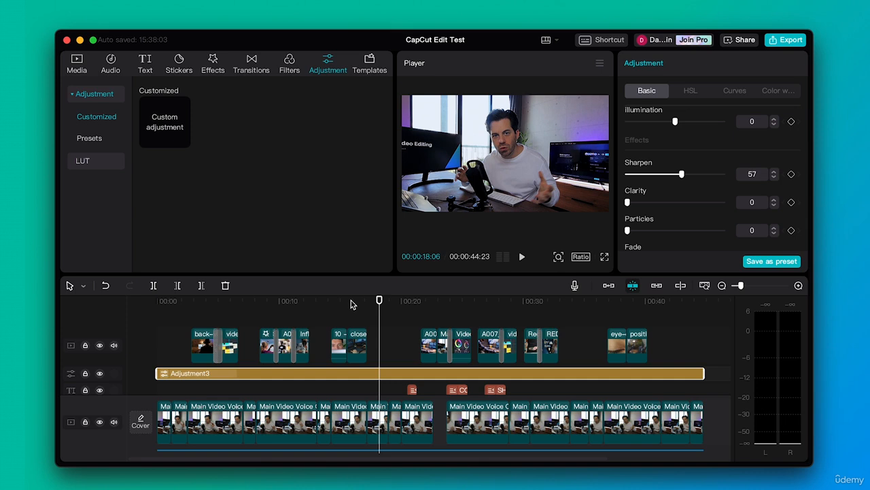
{"action": "left_click_drag", "start_coordinate": [216, 304], "coordinate": [139, 310]}
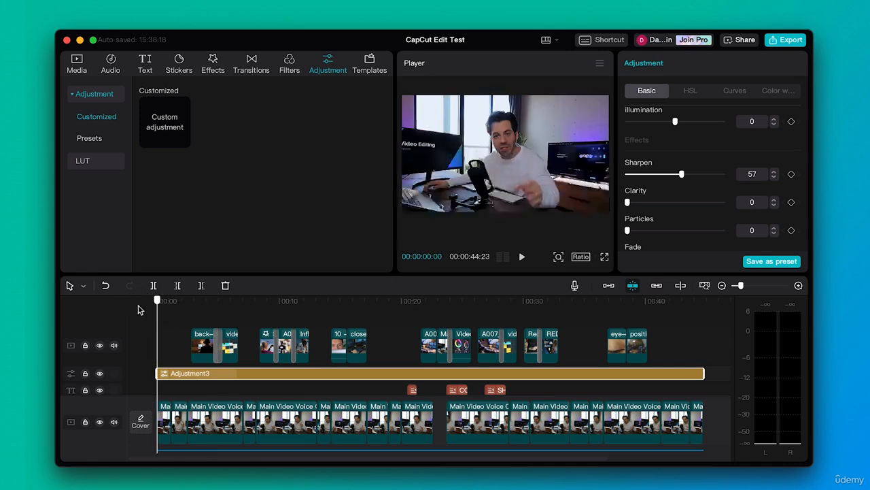
Mute the music track and the main video track's audio, keeping the voice-over track audible.
{"action": "scroll", "coordinate": [245, 395], "scroll_direction": "down", "scroll_amount": 3}
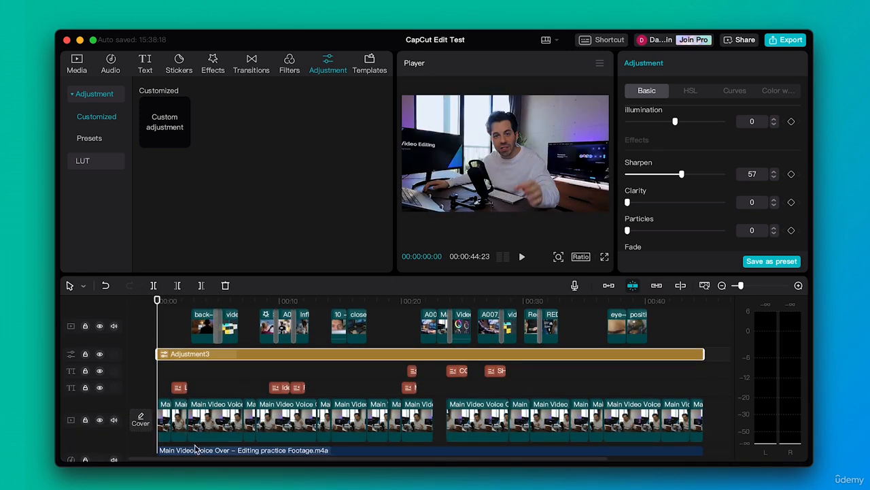
{"action": "scroll", "coordinate": [218, 424], "scroll_direction": "down", "scroll_amount": 2}
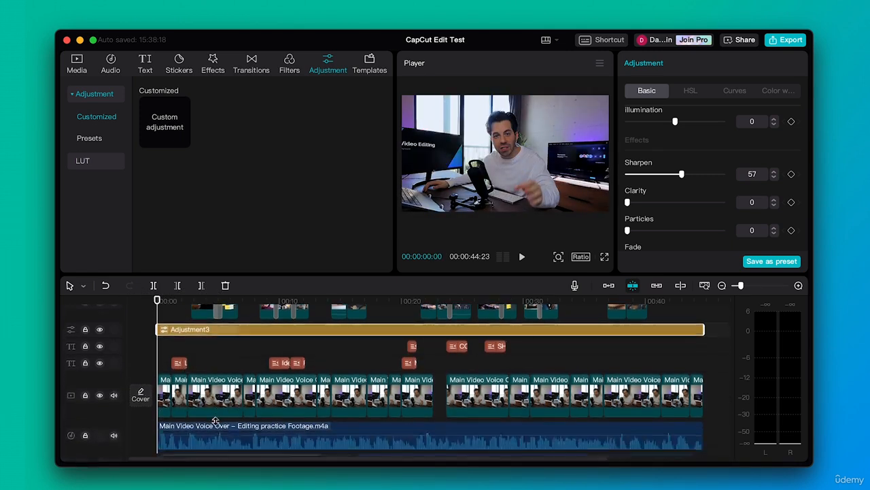
{"action": "left_click", "coordinate": [113, 420]}
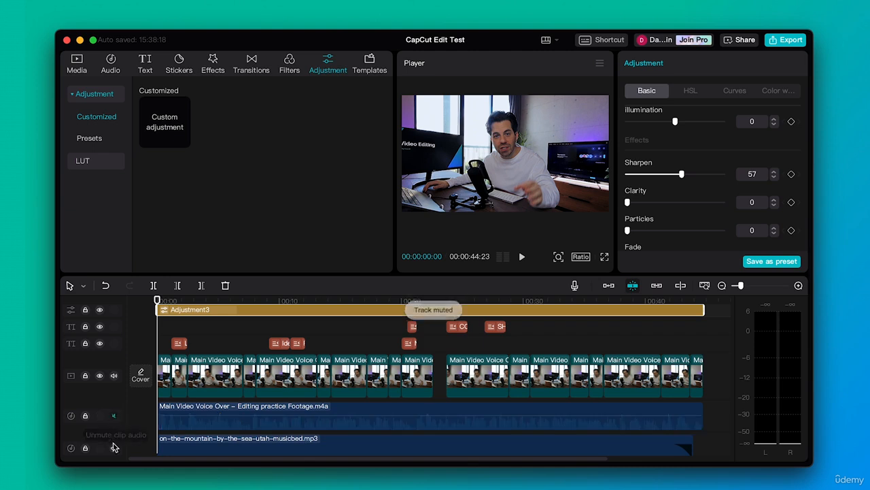
{"action": "left_click", "coordinate": [114, 447]}
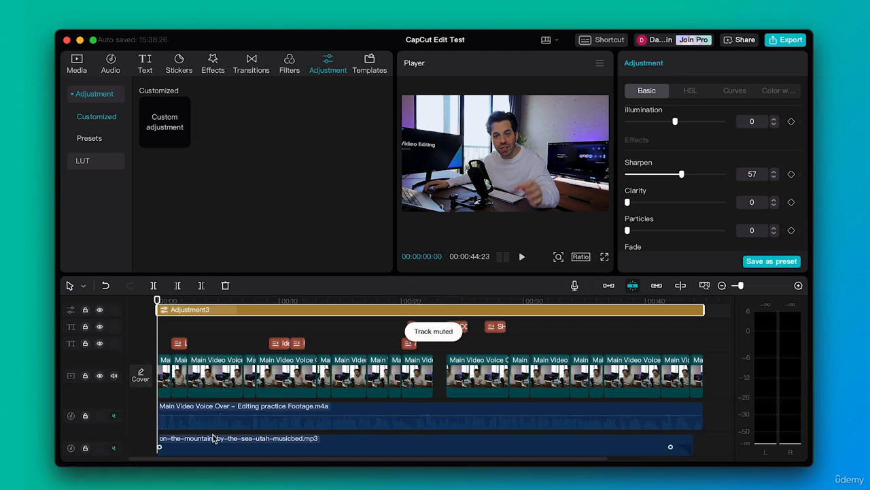
{"action": "left_click", "coordinate": [114, 415]}
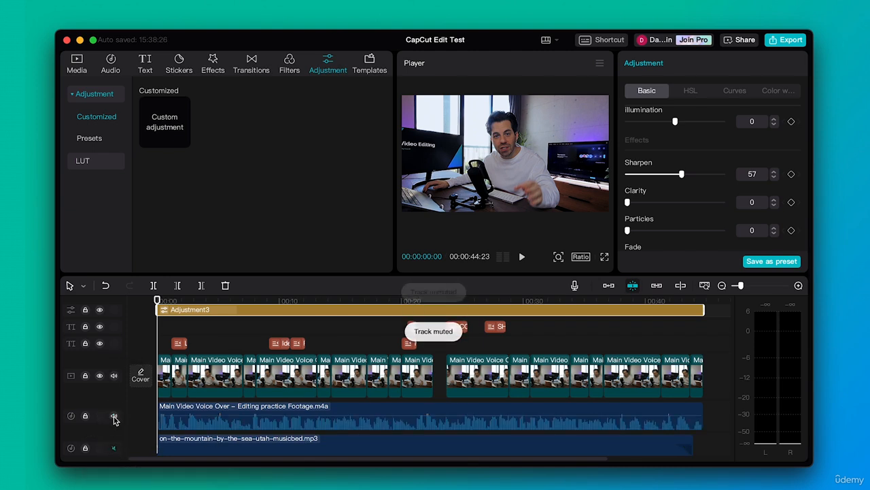
{"action": "left_click", "coordinate": [113, 376]}
Mute both sound-effect audio tracks below the music.
{"action": "scroll", "coordinate": [211, 392], "scroll_direction": "down", "scroll_amount": 3}
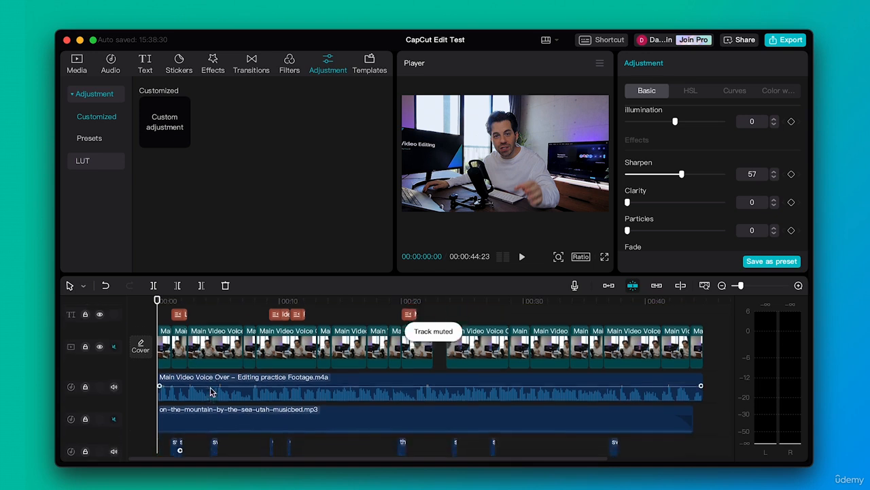
{"action": "left_click", "coordinate": [114, 406]}
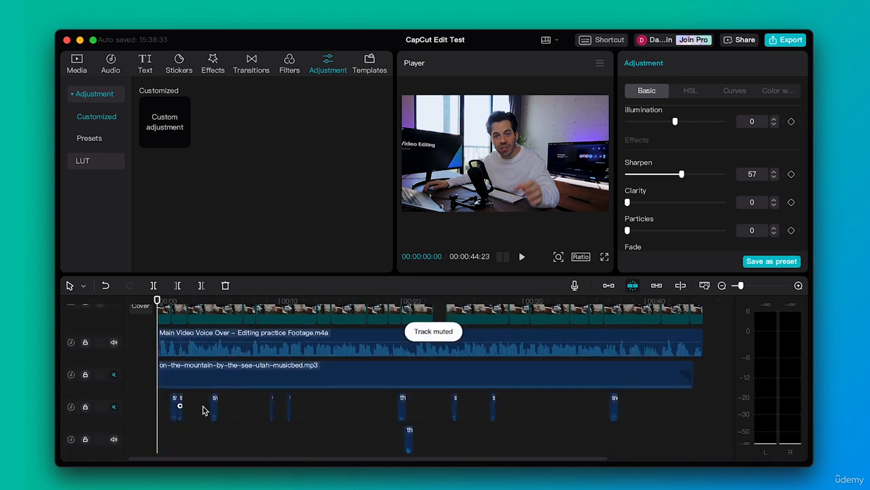
{"action": "scroll", "coordinate": [191, 408], "scroll_direction": "down", "scroll_amount": 1}
{"action": "left_click", "coordinate": [114, 414]}
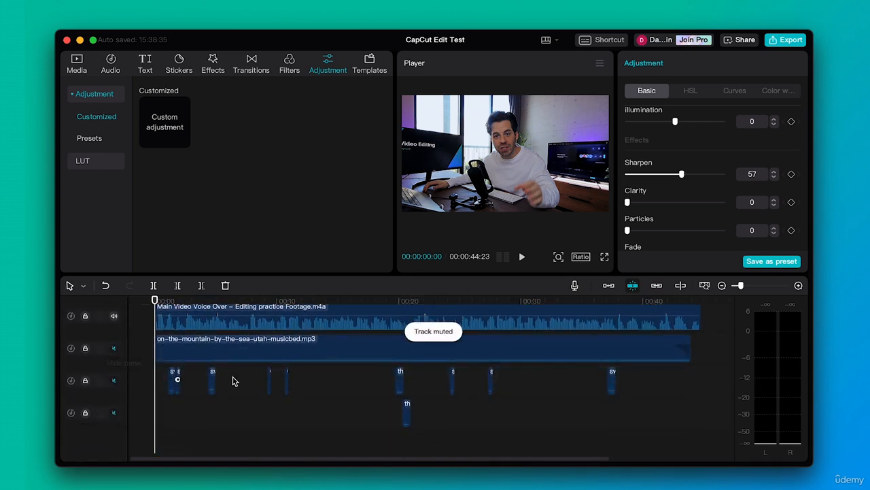
Select the voice-over clip, open Auto captions and set the source language to English.
{"action": "scroll", "coordinate": [235, 379], "scroll_direction": "up", "scroll_amount": 2}
{"action": "left_click", "coordinate": [264, 364]}
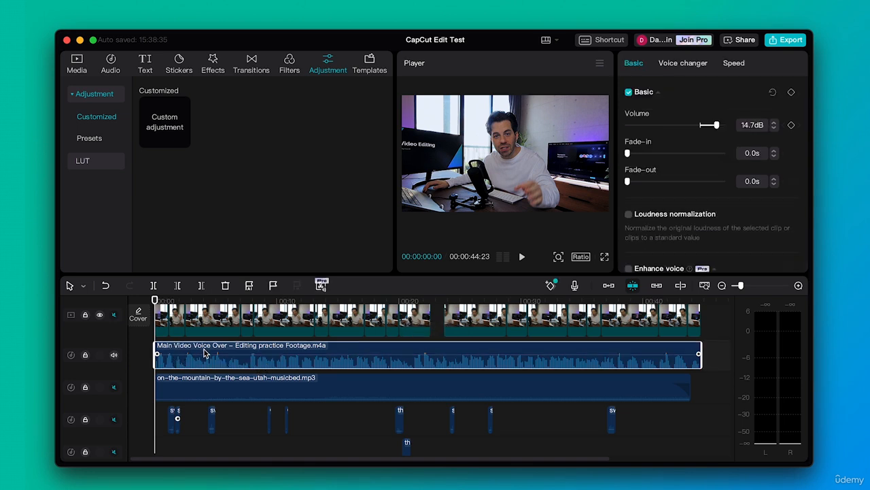
{"action": "scroll", "coordinate": [309, 372], "scroll_direction": "up", "scroll_amount": 2}
{"action": "scroll", "coordinate": [309, 373], "scroll_direction": "up", "scroll_amount": 1}
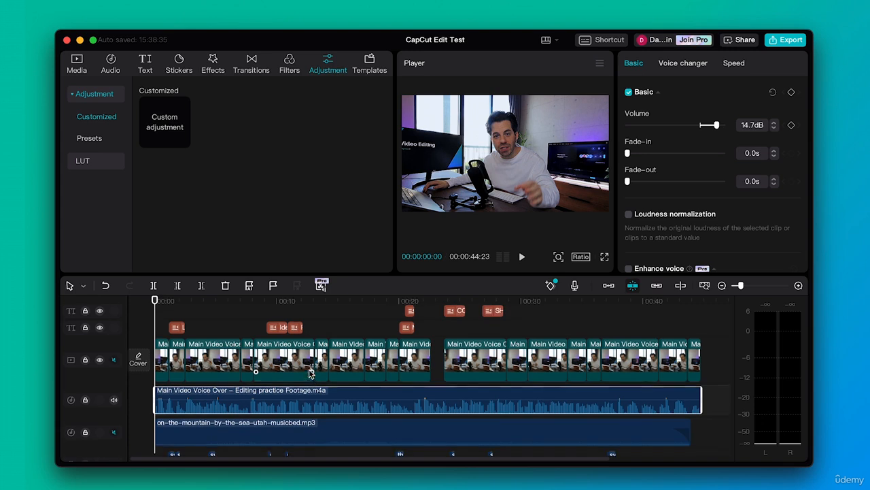
{"action": "left_click", "coordinate": [143, 62]}
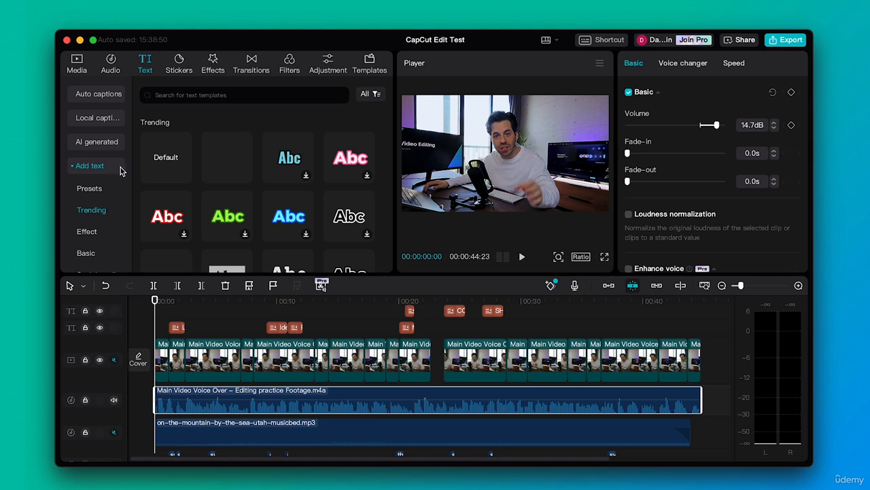
{"action": "left_click", "coordinate": [102, 95]}
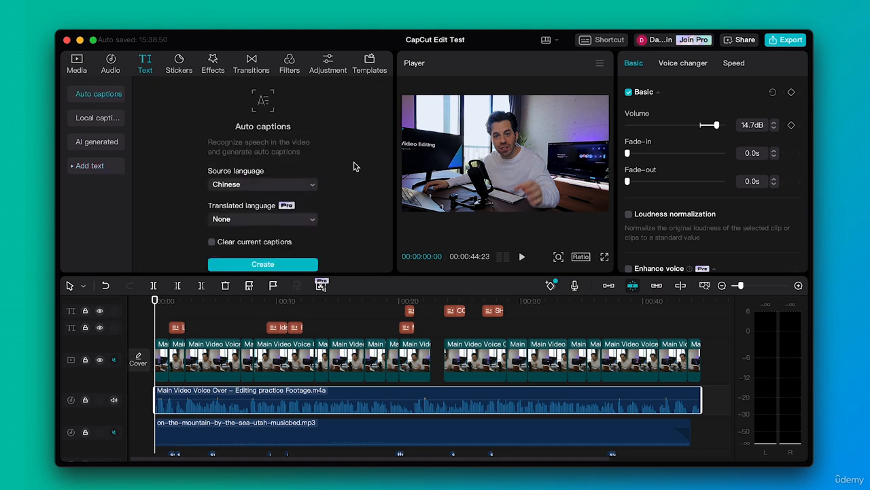
{"action": "left_click", "coordinate": [313, 188]}
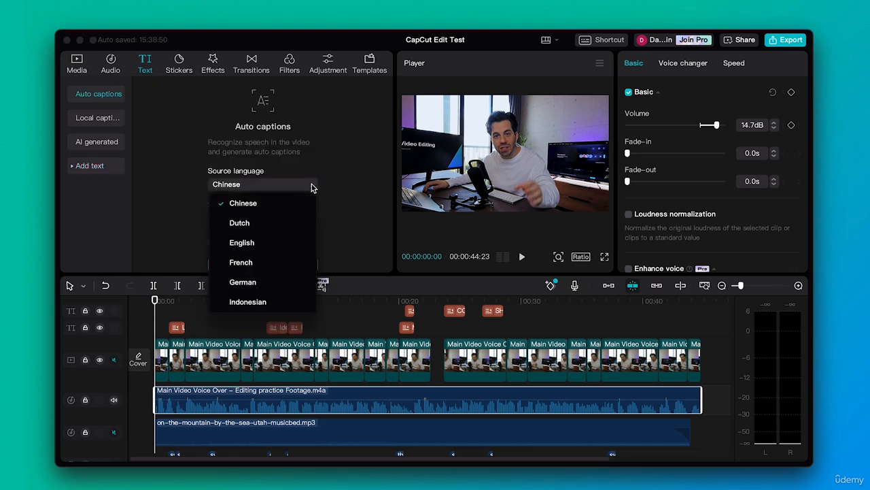
{"action": "left_click", "coordinate": [257, 242]}
Generate auto captions with the translated language left at None.
{"action": "left_click", "coordinate": [313, 221]}
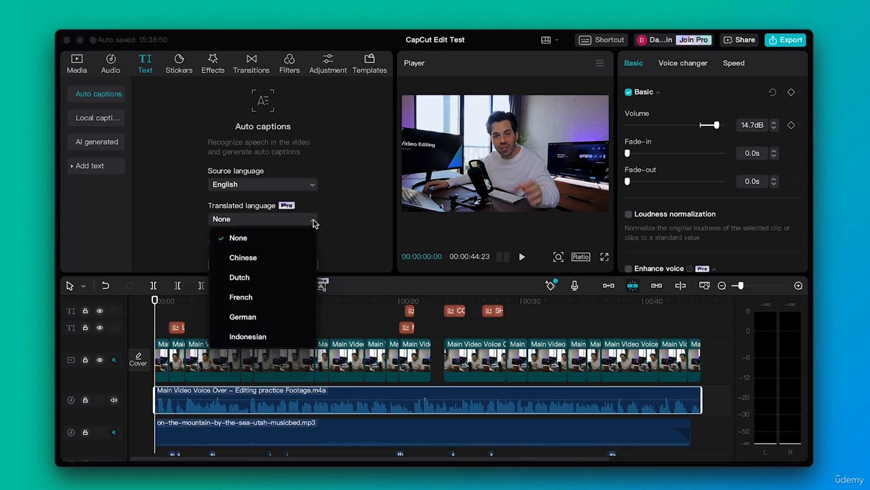
{"action": "scroll", "coordinate": [265, 320], "scroll_direction": "down", "scroll_amount": 3}
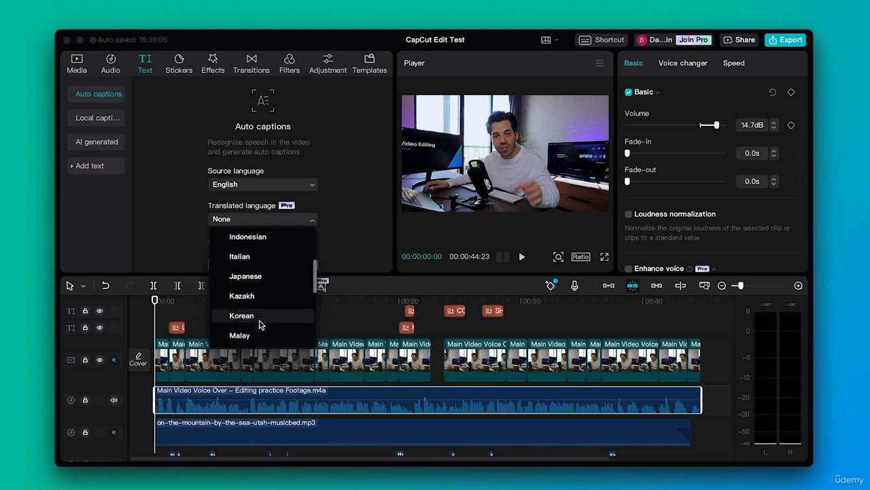
{"action": "scroll", "coordinate": [259, 325], "scroll_direction": "down", "scroll_amount": 5}
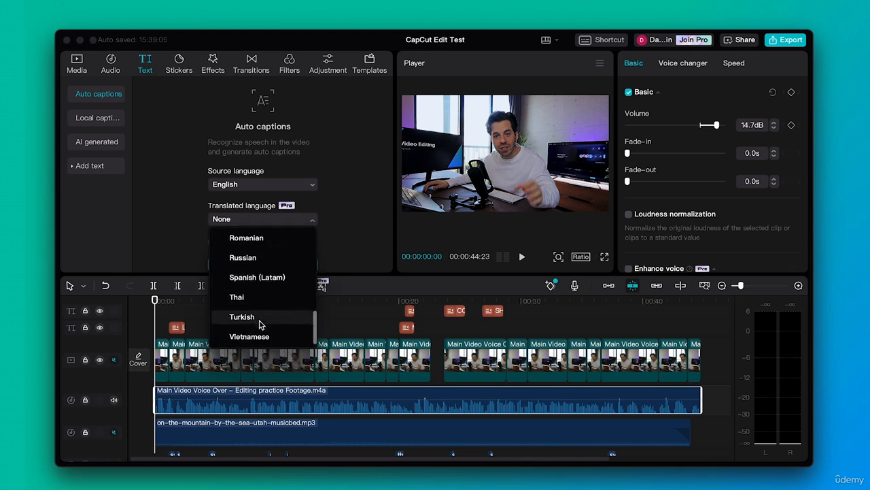
{"action": "left_click", "coordinate": [347, 235]}
{"action": "scroll", "coordinate": [347, 235], "scroll_direction": "down", "scroll_amount": 1}
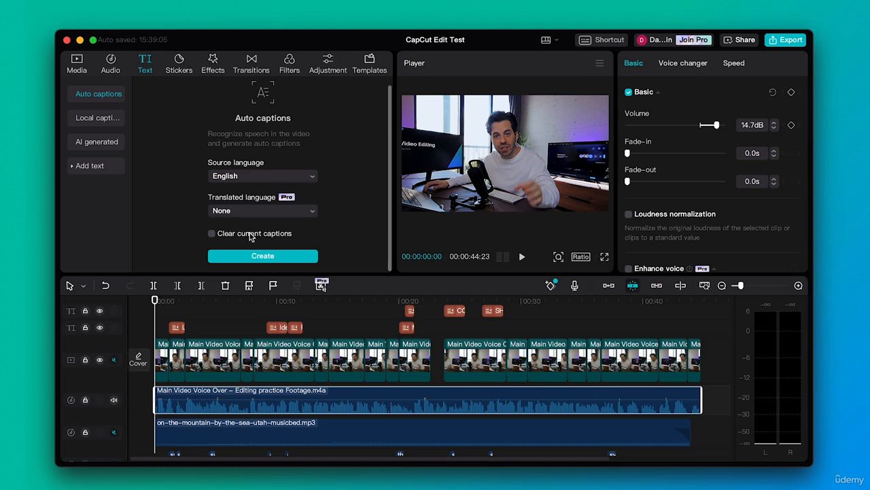
{"action": "left_click", "coordinate": [262, 257]}
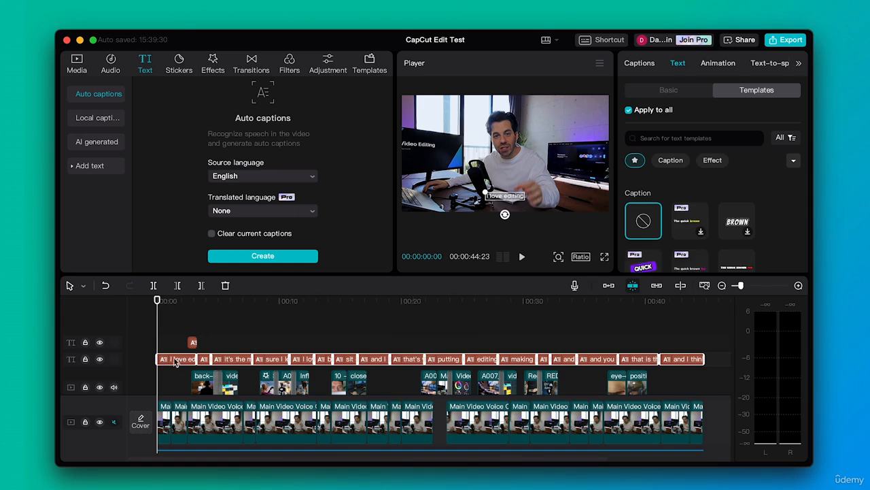
Inspect the generated caption clips and the caption text in the basic text settings.
{"action": "left_click", "coordinate": [209, 348]}
{"action": "left_click", "coordinate": [183, 357]}
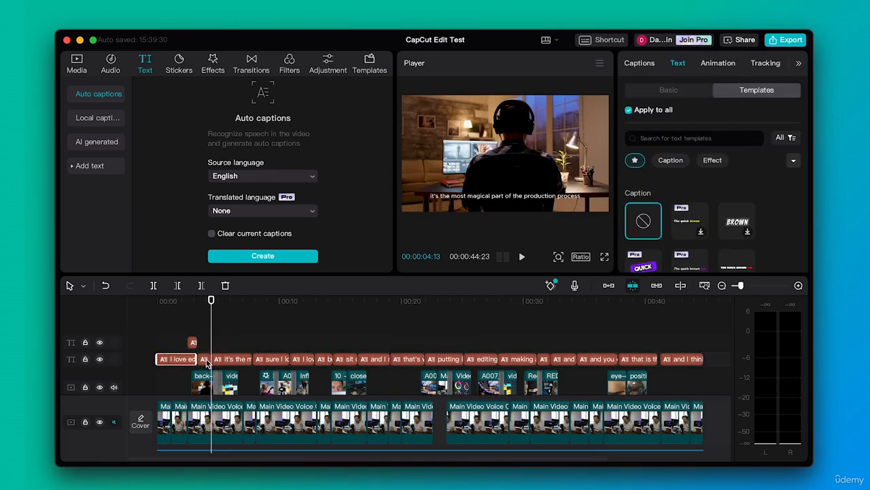
{"action": "left_click", "coordinate": [205, 361]}
{"action": "left_click", "coordinate": [221, 364]}
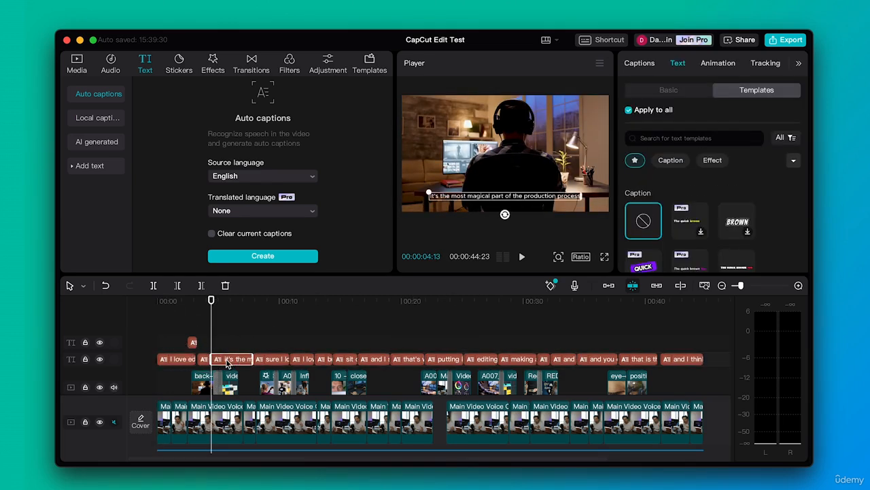
{"action": "left_click", "coordinate": [471, 198]}
{"action": "left_click", "coordinate": [668, 91]}
{"action": "left_click", "coordinate": [656, 146]}
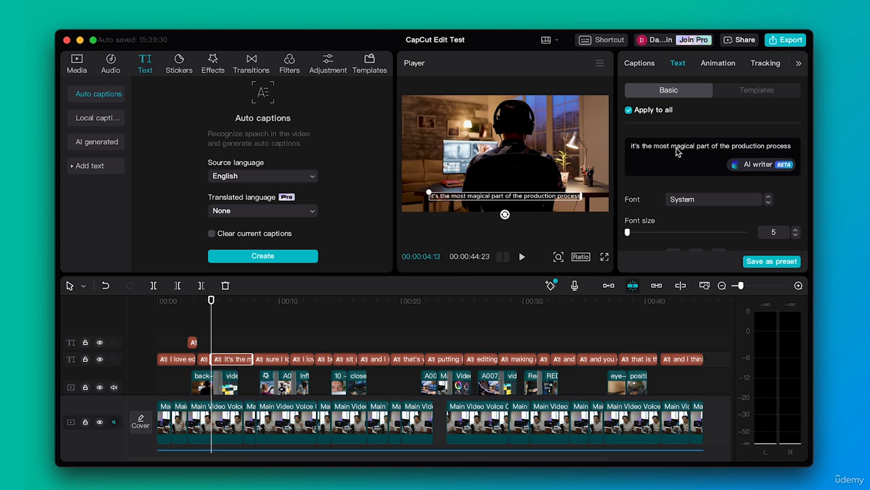
{"action": "left_click", "coordinate": [708, 147]}
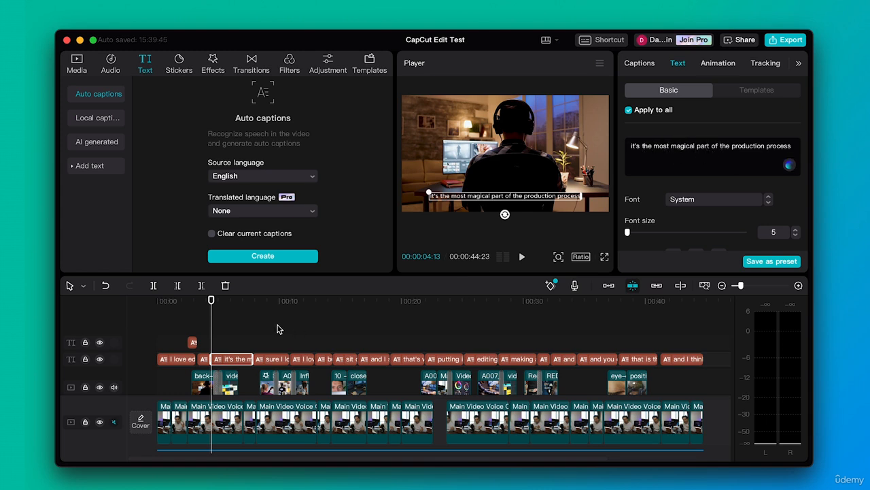
{"action": "left_click_drag", "start_coordinate": [174, 303], "coordinate": [347, 308]}
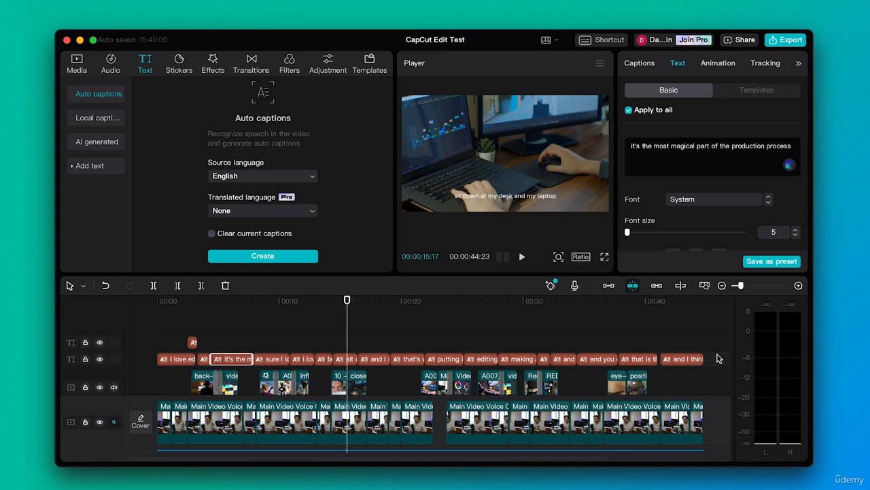
Select all the auto caption clips together and set their font size to 7.
{"action": "left_click", "coordinate": [722, 363]}
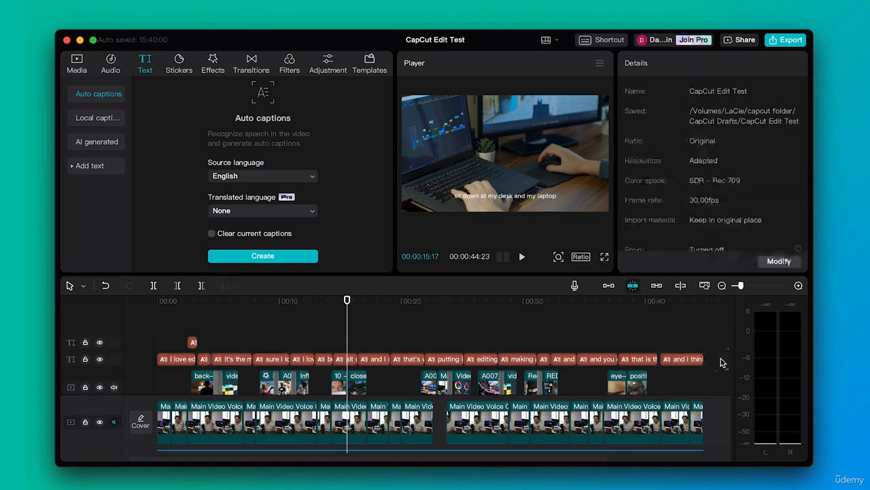
{"action": "left_click", "coordinate": [652, 358]}
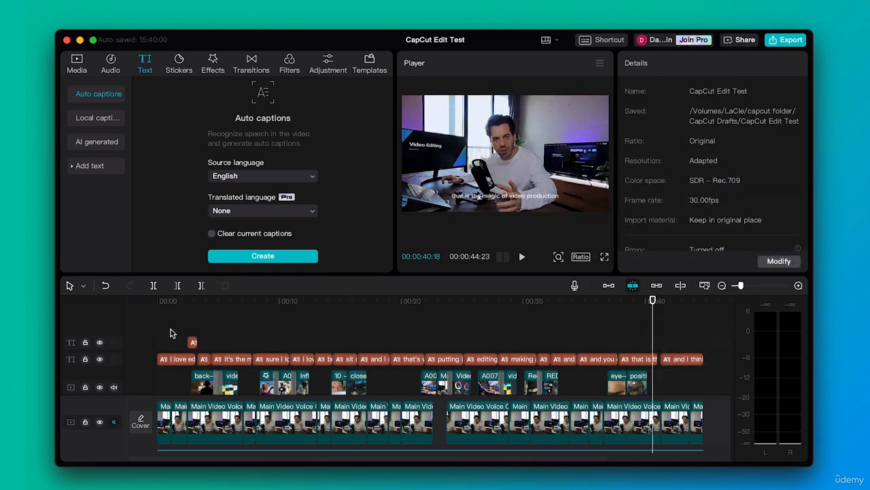
{"action": "left_click", "coordinate": [189, 359]}
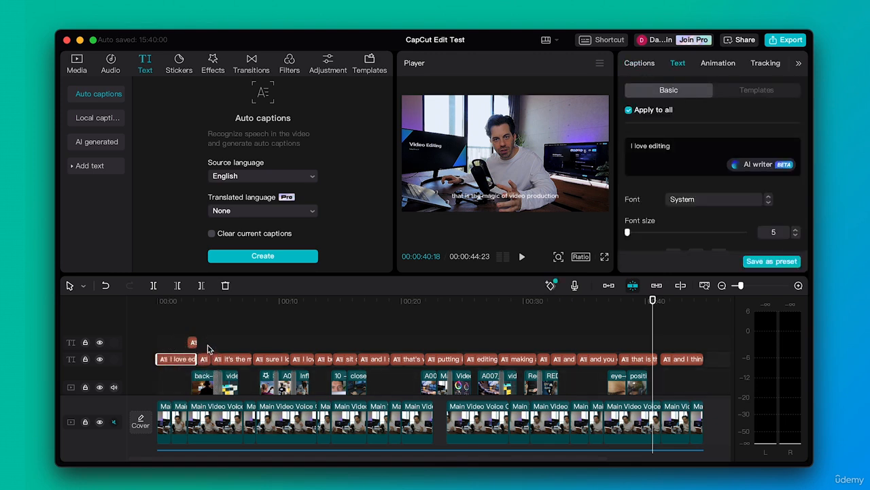
{"action": "left_click_drag", "start_coordinate": [206, 346], "coordinate": [690, 356]}
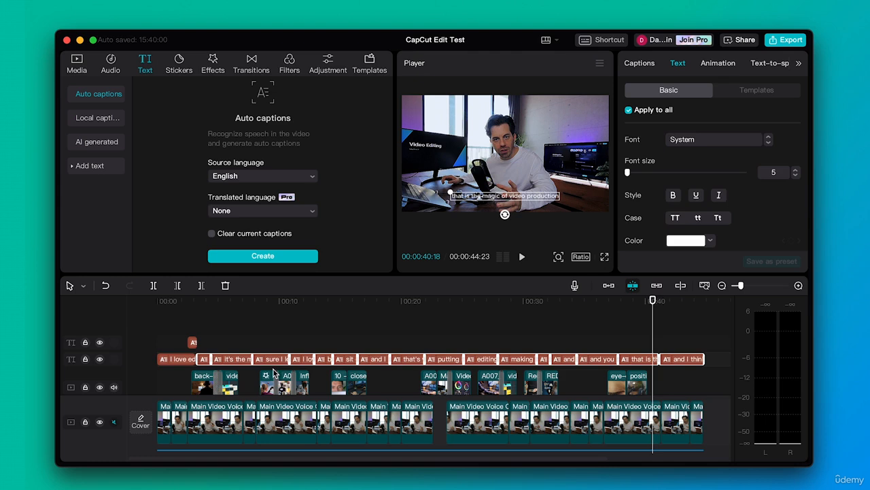
{"action": "left_click", "coordinate": [183, 360]}
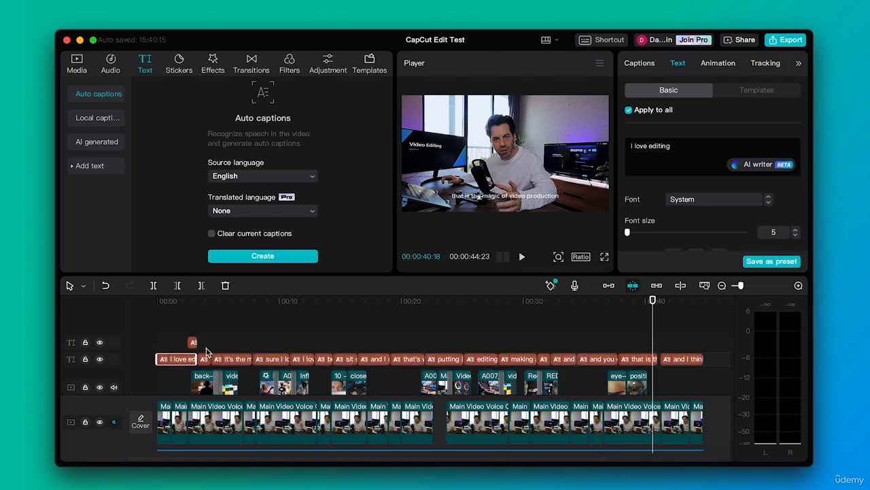
{"action": "left_click_drag", "start_coordinate": [713, 358], "coordinate": [183, 365]}
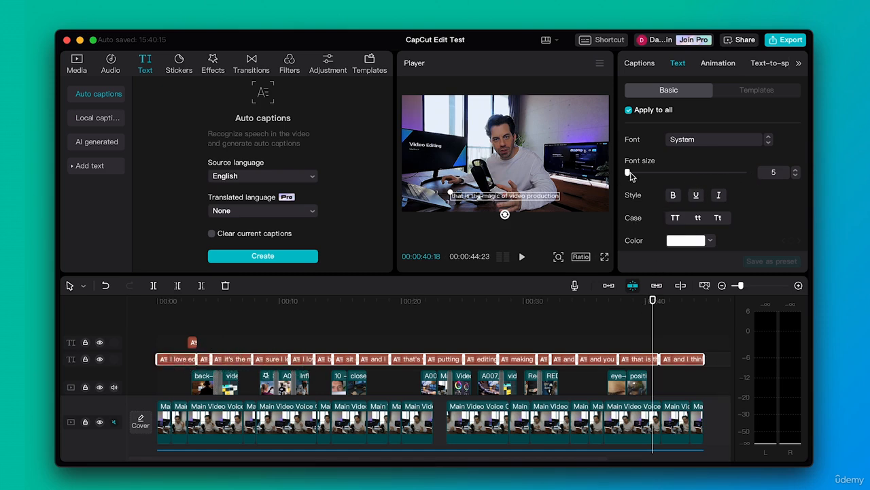
{"action": "mouse_move", "coordinate": [628, 173]}
{"action": "left_mouse_down"}
{"action": "mouse_move", "coordinate": [637, 175]}
{"action": "mouse_move", "coordinate": [629, 176]}
{"action": "left_mouse_up"}
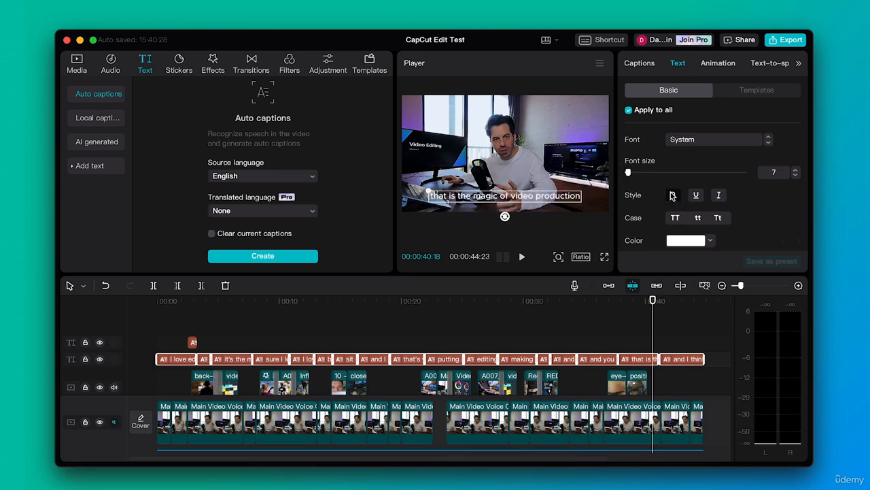
Change the captions' font to Tenada-Bold after trying a few other fonts from the font list.
{"action": "left_click", "coordinate": [758, 142]}
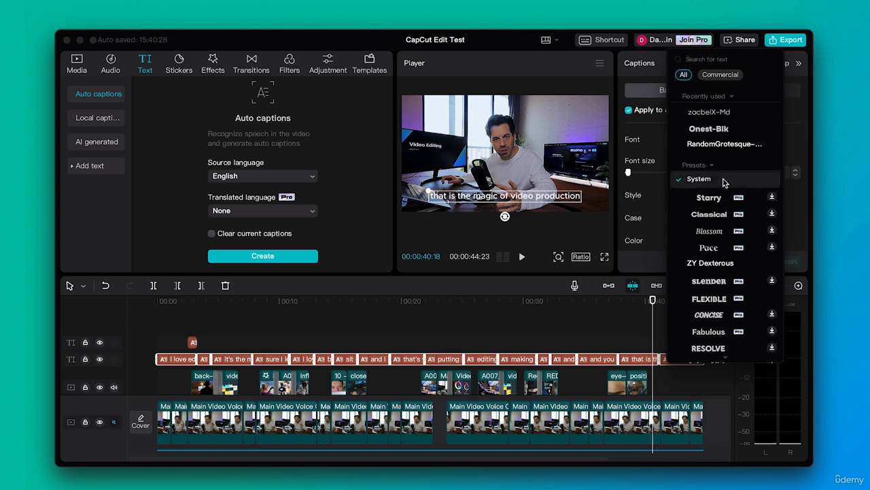
{"action": "scroll", "coordinate": [707, 282], "scroll_direction": "down", "scroll_amount": 3}
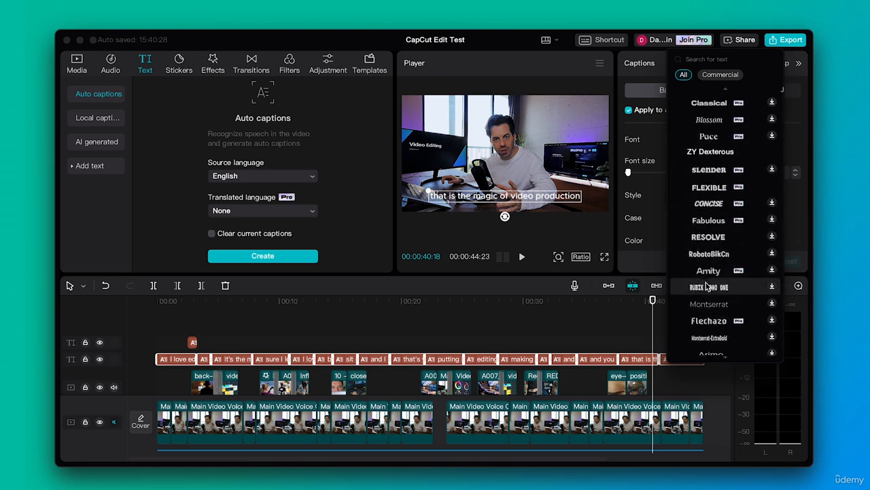
{"action": "scroll", "coordinate": [706, 286], "scroll_direction": "down", "scroll_amount": 6}
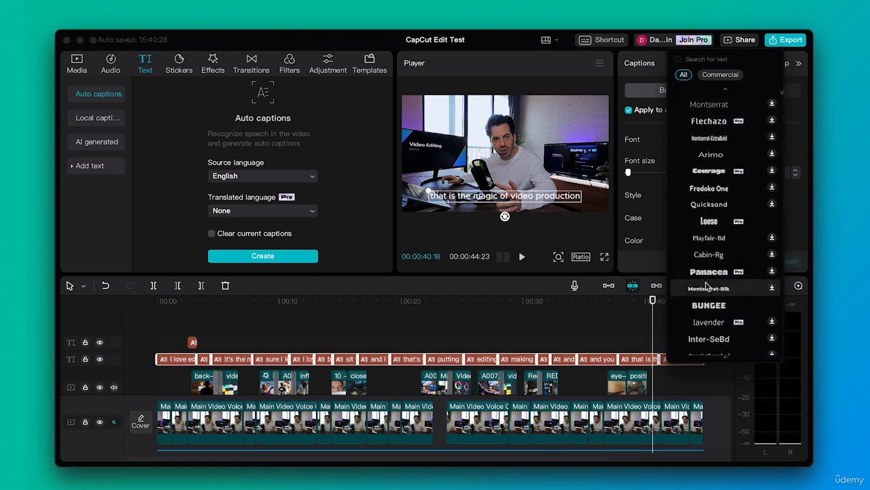
{"action": "scroll", "coordinate": [707, 287], "scroll_direction": "down", "scroll_amount": 2}
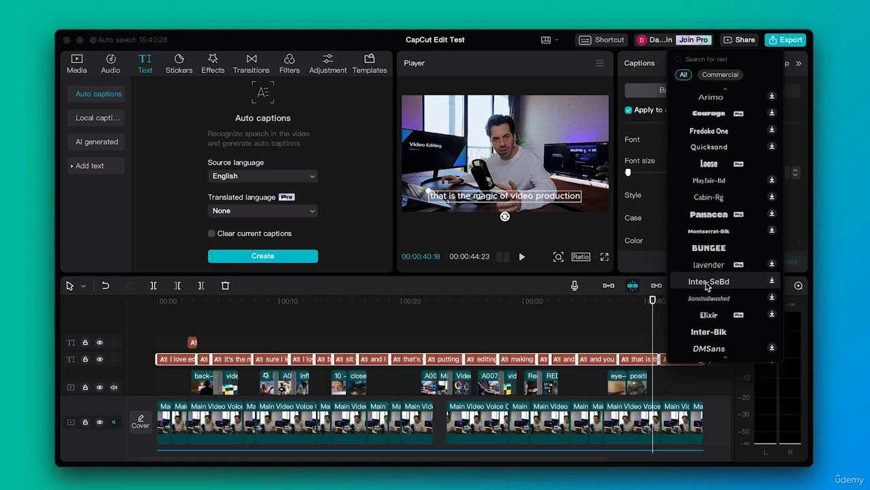
{"action": "scroll", "coordinate": [707, 285], "scroll_direction": "down", "scroll_amount": 15}
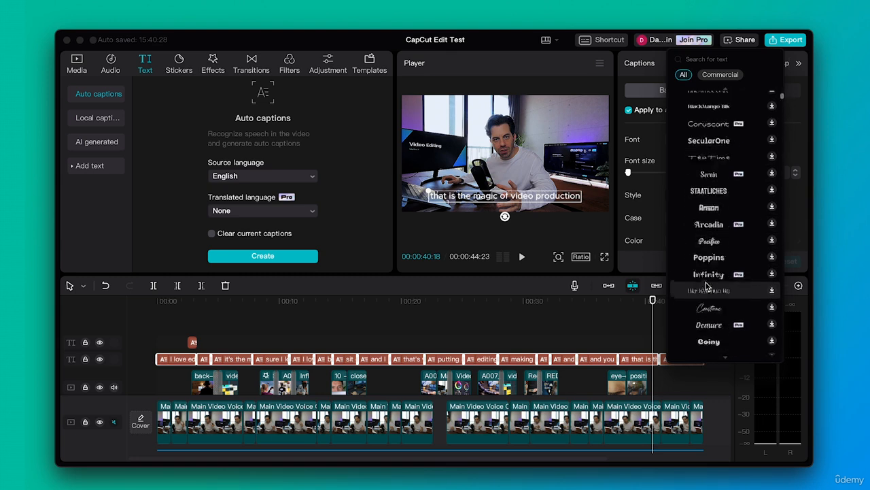
{"action": "scroll", "coordinate": [706, 286], "scroll_direction": "down", "scroll_amount": 8}
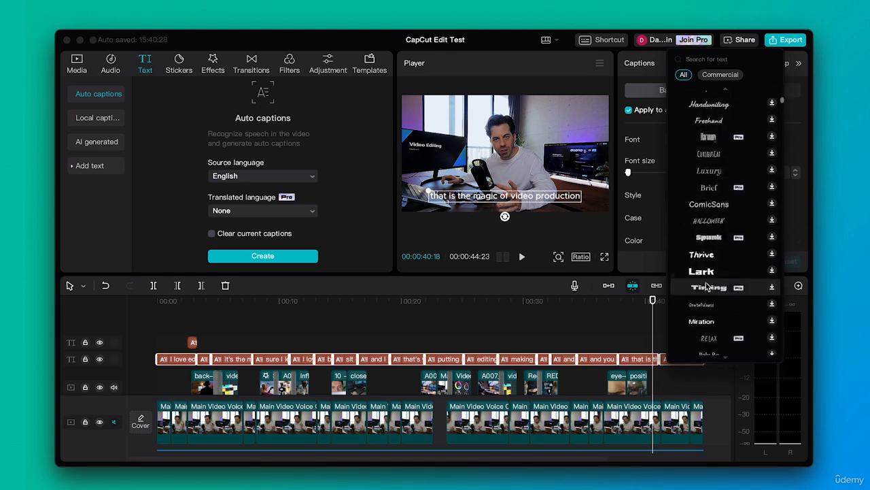
{"action": "scroll", "coordinate": [706, 286], "scroll_direction": "down", "scroll_amount": 4}
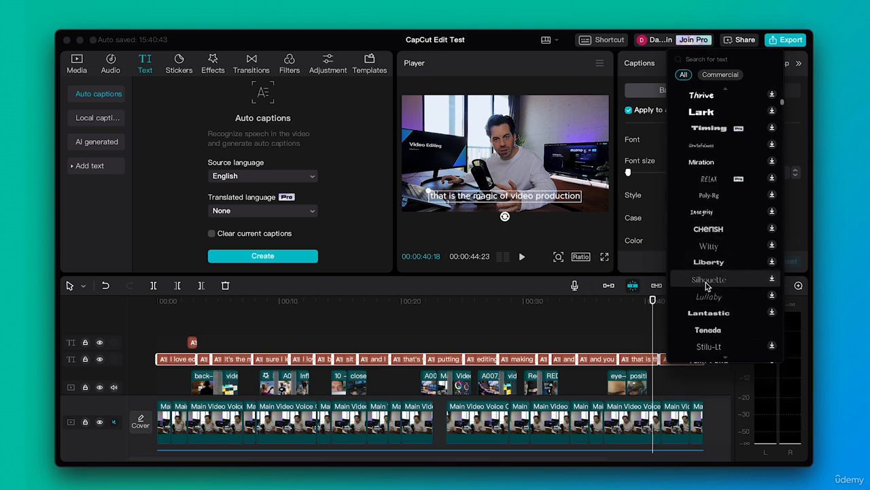
{"action": "left_click", "coordinate": [706, 231]}
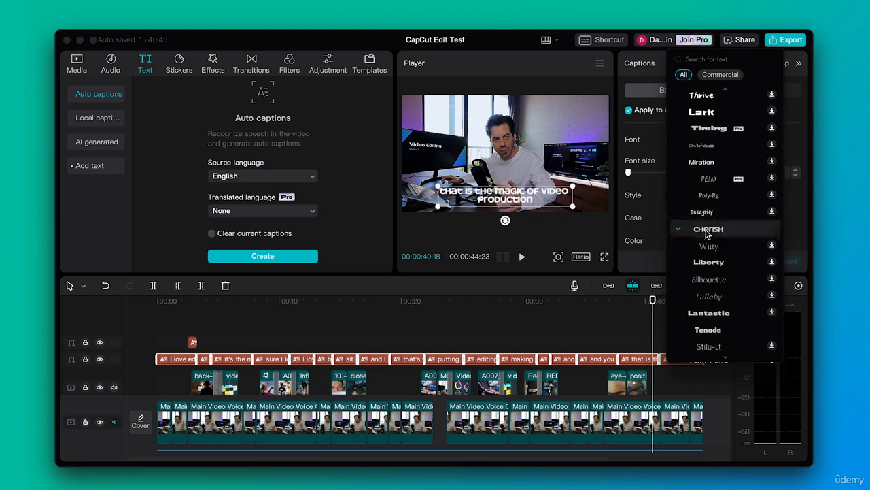
{"action": "left_click", "coordinate": [716, 314]}
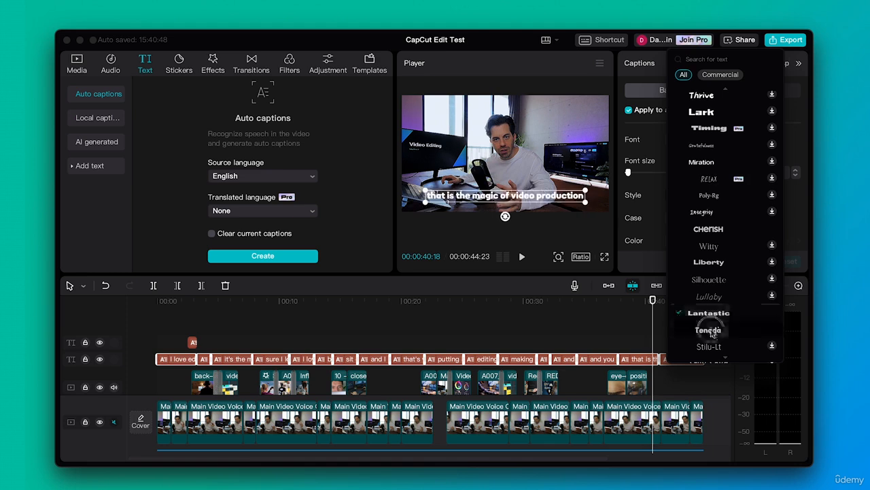
{"action": "left_click", "coordinate": [710, 330]}
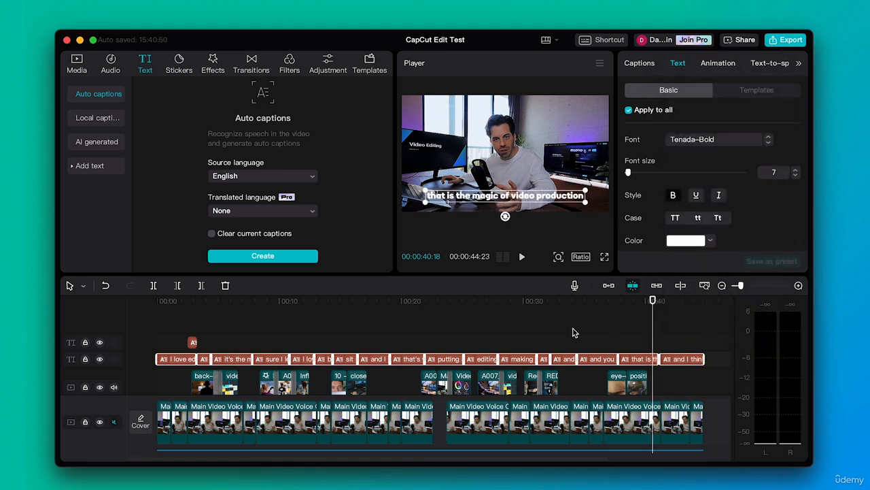
Try enabling the caption stroke and background options, switching each off again.
{"action": "scroll", "coordinate": [721, 217], "scroll_direction": "down", "scroll_amount": 3}
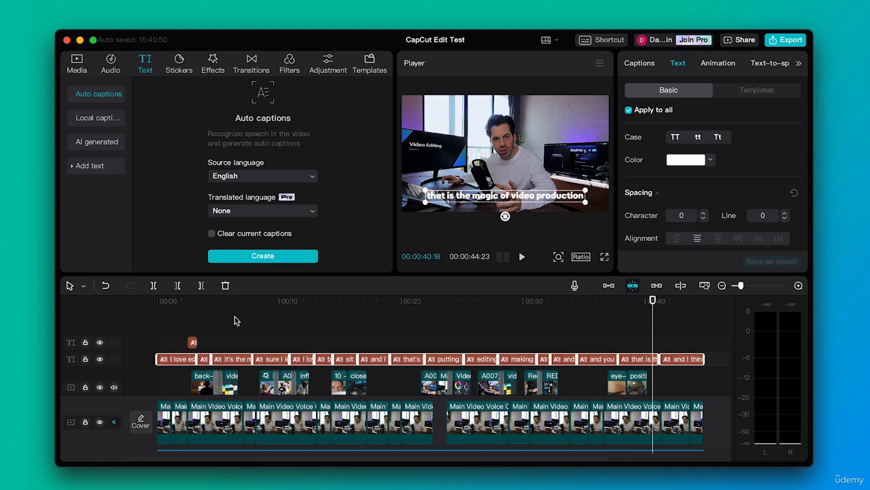
{"action": "left_click_drag", "start_coordinate": [233, 302], "coordinate": [230, 303]}
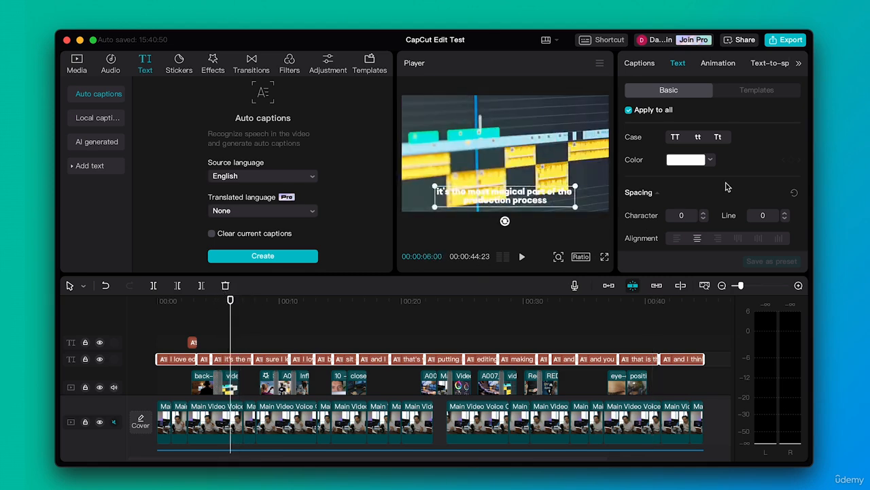
{"action": "scroll", "coordinate": [726, 186], "scroll_direction": "down", "scroll_amount": 2}
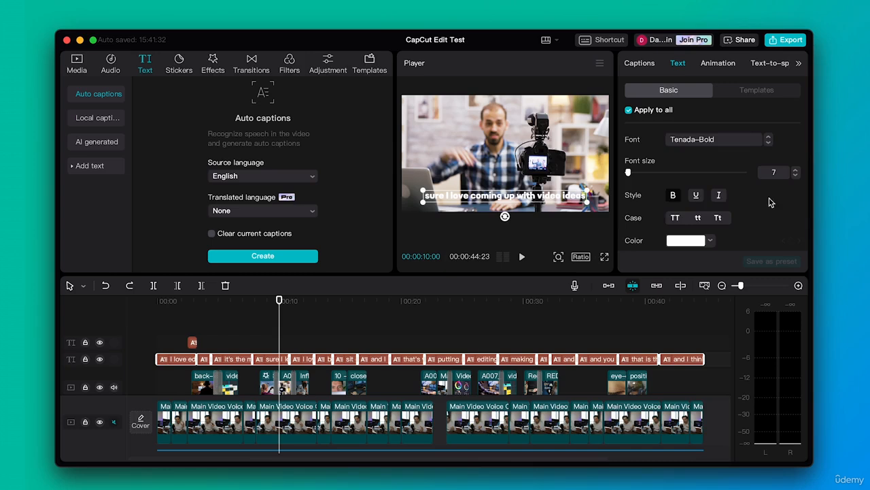
{"action": "scroll", "coordinate": [768, 213], "scroll_direction": "down", "scroll_amount": 3}
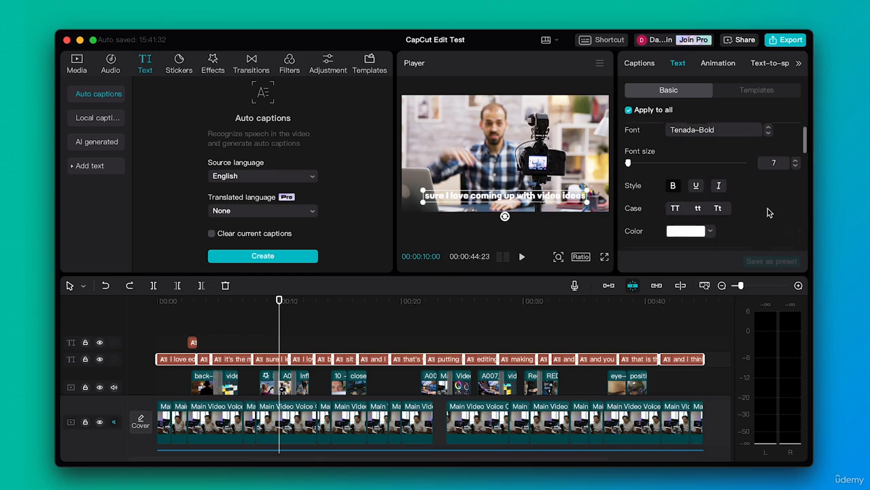
{"action": "scroll", "coordinate": [768, 213], "scroll_direction": "down", "scroll_amount": 5}
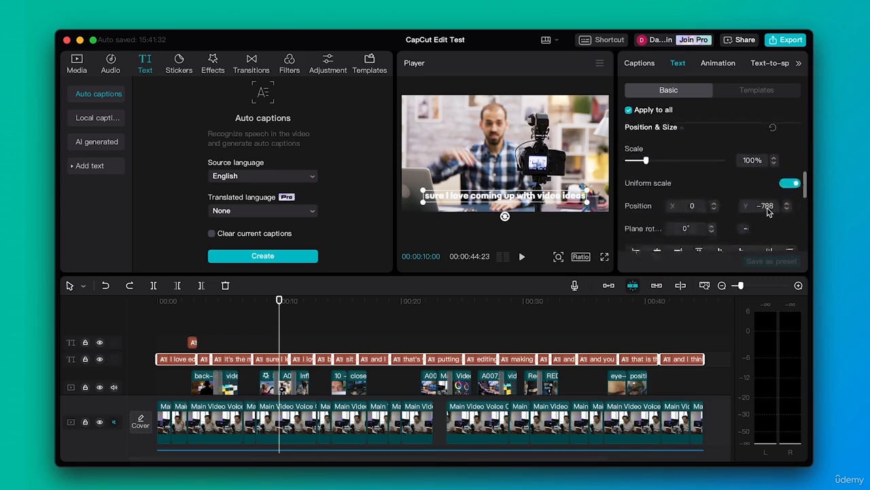
{"action": "scroll", "coordinate": [768, 212], "scroll_direction": "down", "scroll_amount": 5}
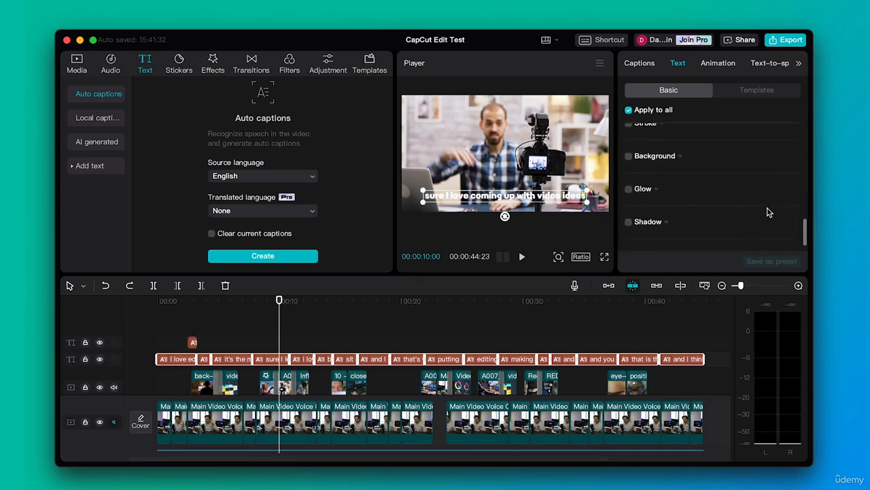
{"action": "left_click", "coordinate": [630, 156]}
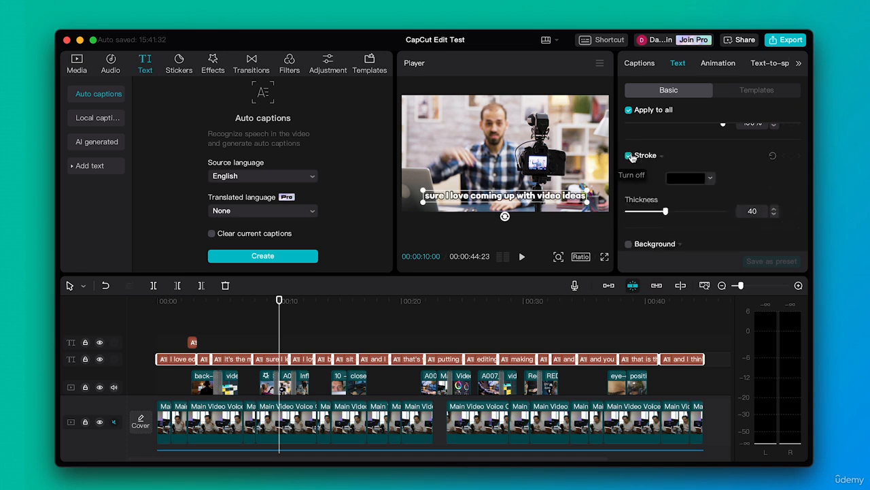
{"action": "left_click", "coordinate": [629, 156]}
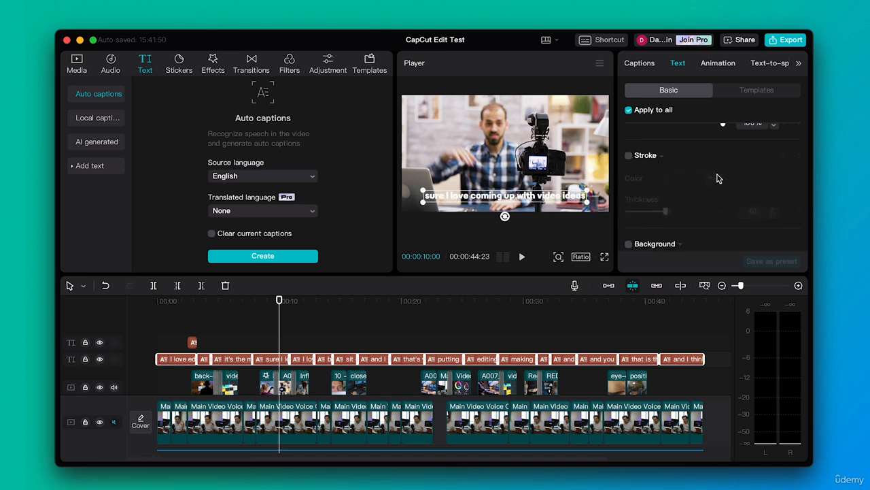
{"action": "left_click", "coordinate": [629, 157]}
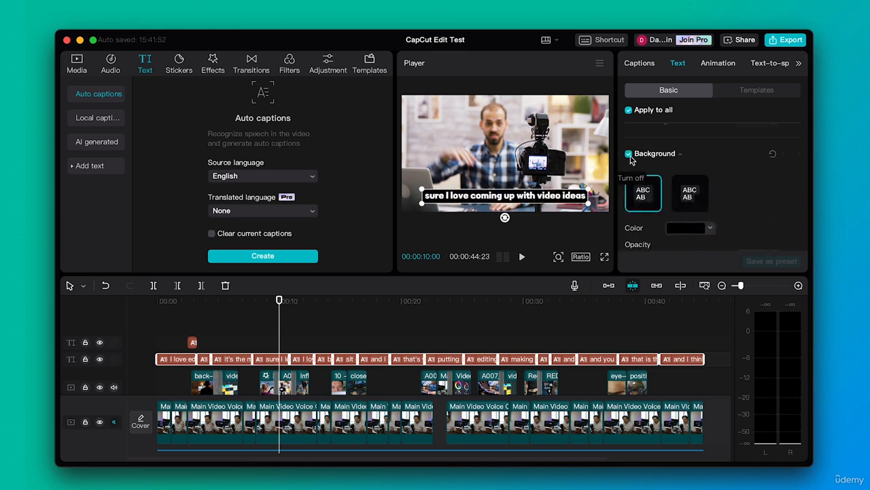
{"action": "left_click", "coordinate": [629, 155]}
Enable a caption shadow with opacity 84%, blurriness 43%, distance 11 and angle -59°.
{"action": "scroll", "coordinate": [746, 189], "scroll_direction": "down", "scroll_amount": 5}
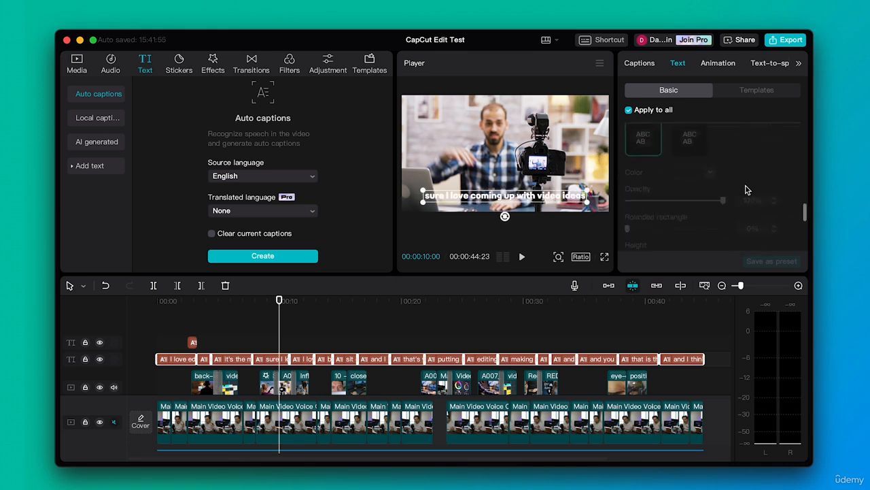
{"action": "scroll", "coordinate": [746, 189], "scroll_direction": "down", "scroll_amount": 3}
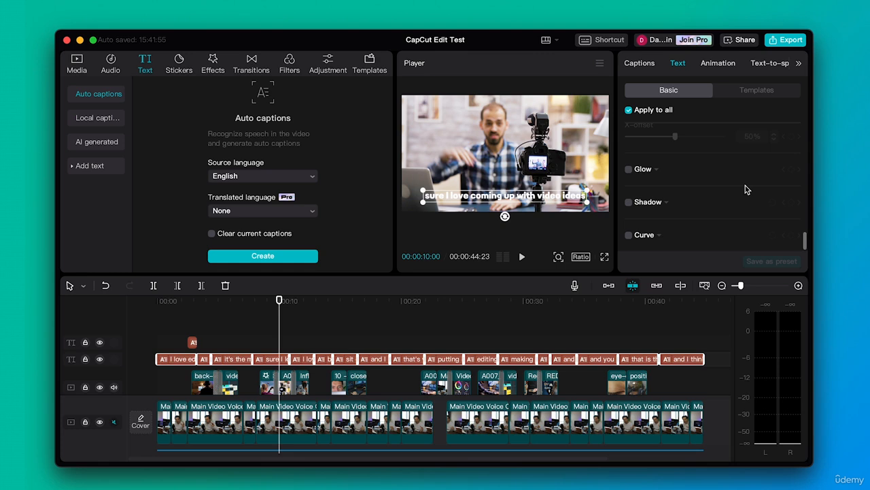
{"action": "left_click", "coordinate": [629, 202]}
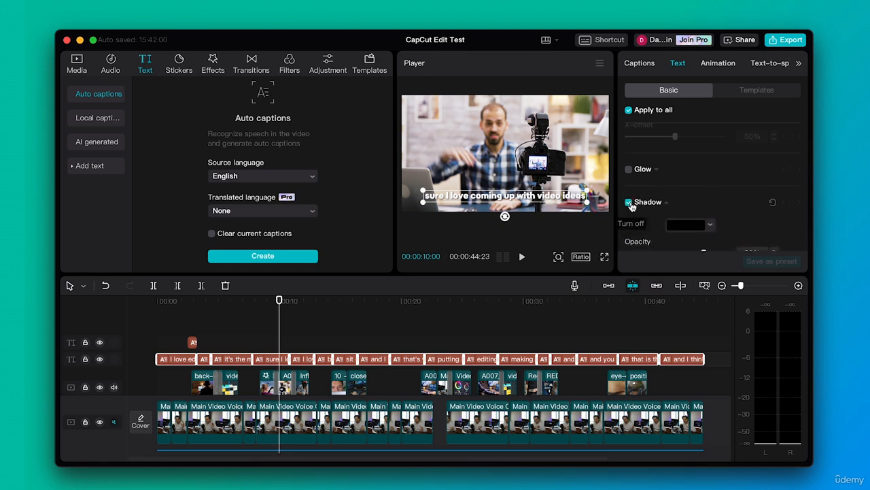
{"action": "scroll", "coordinate": [733, 228], "scroll_direction": "down", "scroll_amount": 2}
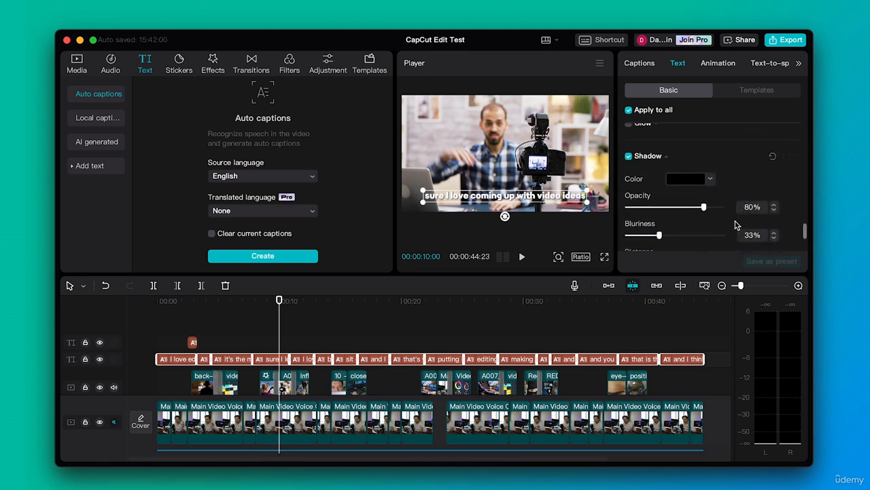
{"action": "left_click_drag", "start_coordinate": [704, 208], "coordinate": [707, 208]}
{"action": "left_click_drag", "start_coordinate": [660, 236], "coordinate": [639, 216]}
{"action": "scroll", "coordinate": [689, 227], "scroll_direction": "down", "scroll_amount": 2}
{"action": "left_click", "coordinate": [636, 215]}
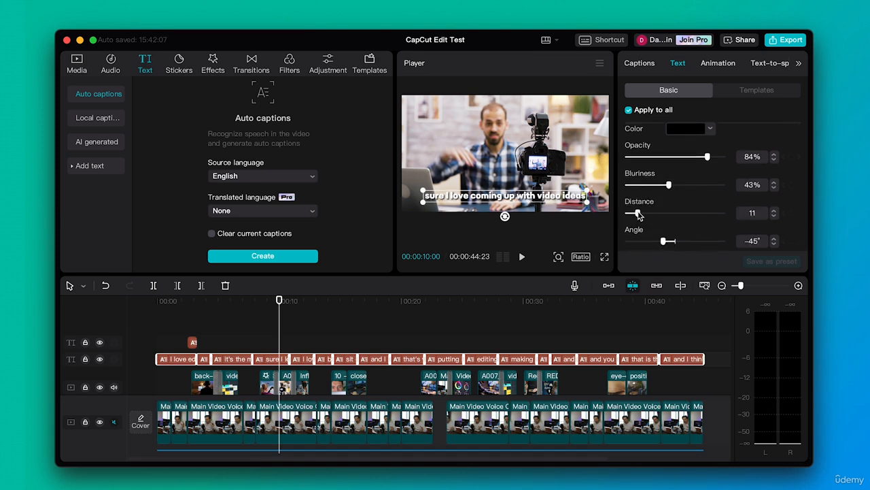
{"action": "left_click", "coordinate": [697, 242]}
{"action": "left_click", "coordinate": [659, 242]}
{"action": "scroll", "coordinate": [659, 204], "scroll_direction": "down", "scroll_amount": 1}
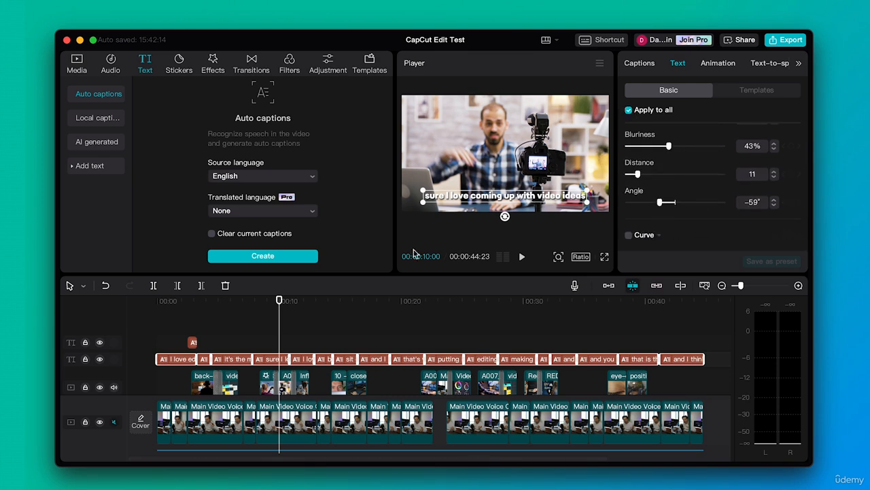
Select only the "it's the most magical part of the production process" caption and turn off Apply to all.
{"action": "left_click", "coordinate": [315, 338]}
{"action": "left_click_drag", "start_coordinate": [277, 304], "coordinate": [223, 304]}
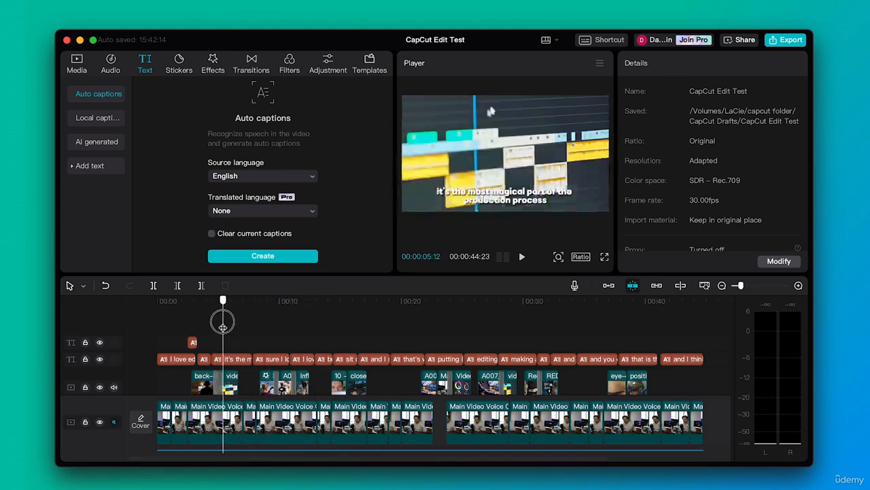
{"action": "left_click", "coordinate": [229, 360]}
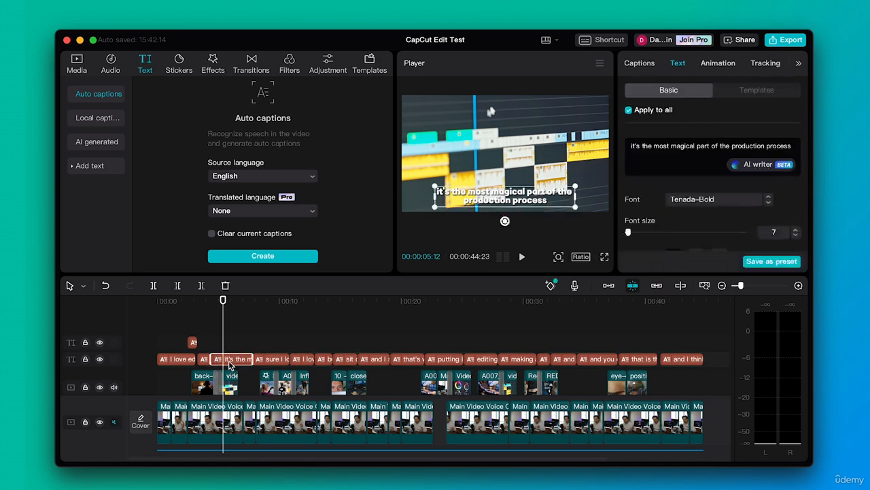
{"action": "left_click", "coordinate": [628, 110]}
Set this caption's text colour to orange, hex FFAA00.
{"action": "scroll", "coordinate": [657, 182], "scroll_direction": "down", "scroll_amount": 1}
{"action": "scroll", "coordinate": [657, 184], "scroll_direction": "down", "scroll_amount": 5}
{"action": "scroll", "coordinate": [656, 186], "scroll_direction": "up", "scroll_amount": 3}
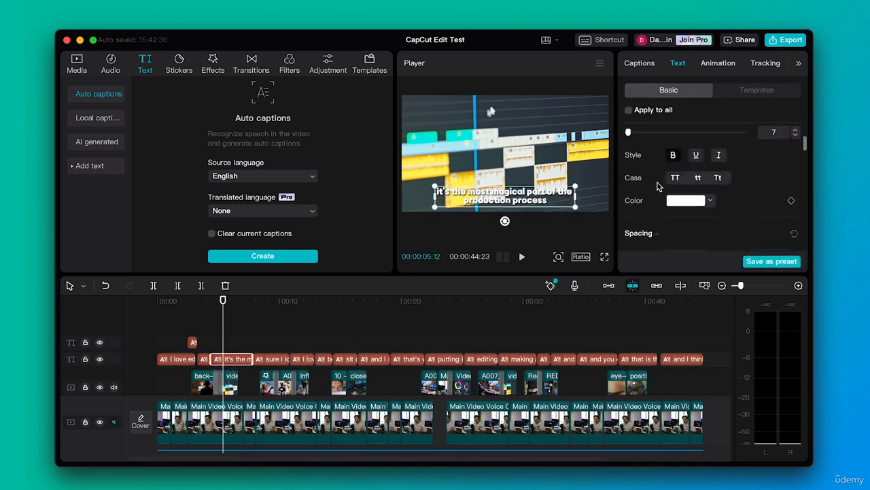
{"action": "left_click", "coordinate": [711, 199]}
{"action": "left_click_drag", "start_coordinate": [674, 304], "coordinate": [676, 308]}
{"action": "left_click_drag", "start_coordinate": [731, 265], "coordinate": [779, 202]}
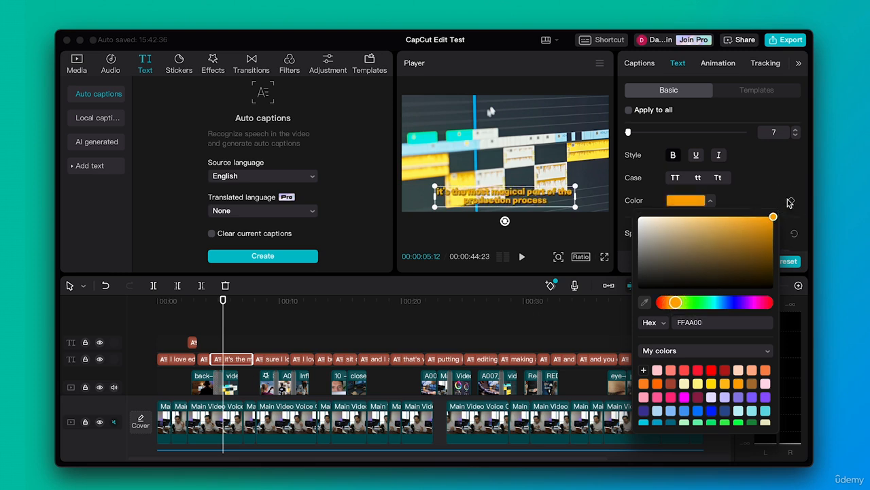
Set this caption's text colour to yellow, hex FFEF00.
{"action": "mouse_move", "coordinate": [678, 309]}
{"action": "left_mouse_down"}
{"action": "mouse_move", "coordinate": [671, 304]}
{"action": "mouse_move", "coordinate": [682, 306]}
{"action": "left_mouse_up"}
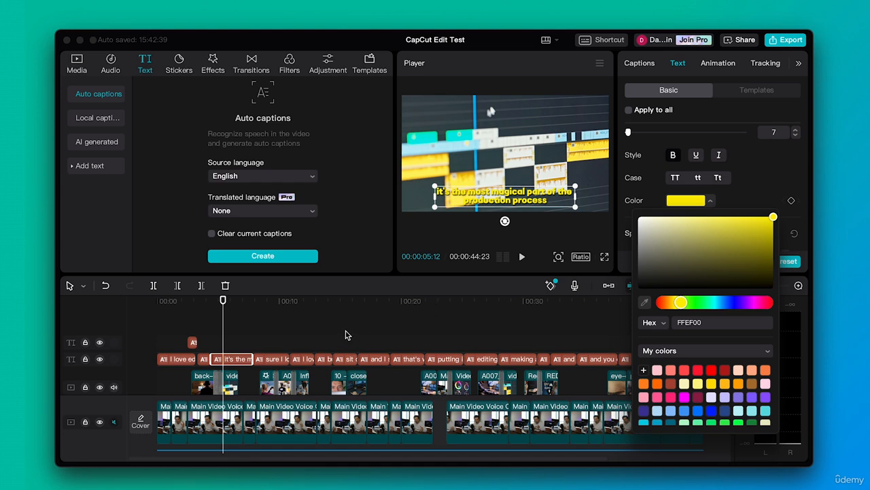
{"action": "left_click", "coordinate": [295, 328]}
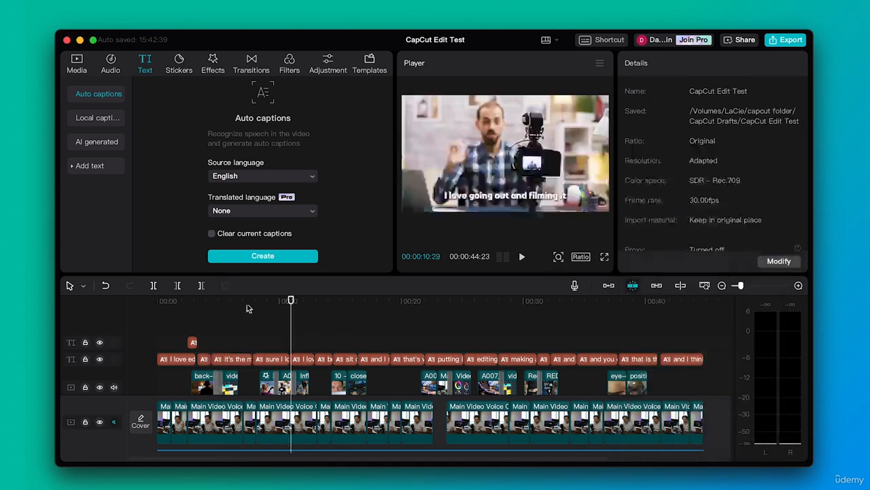
Undo the two caption text colour changes.
{"action": "mouse_move", "coordinate": [249, 302]}
{"action": "left_mouse_down"}
{"action": "mouse_move", "coordinate": [235, 300]}
{"action": "mouse_move", "coordinate": [307, 300]}
{"action": "mouse_move", "coordinate": [244, 315]}
{"action": "left_mouse_up"}
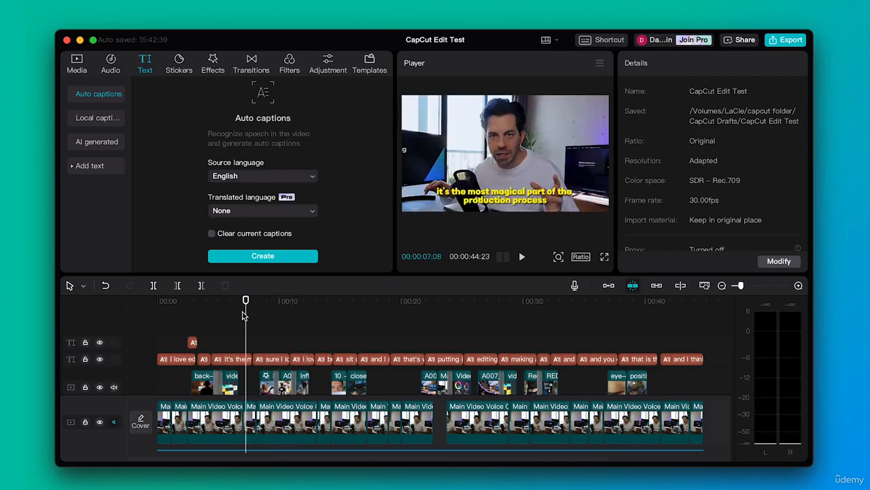
{"action": "key", "text": "super+z"}
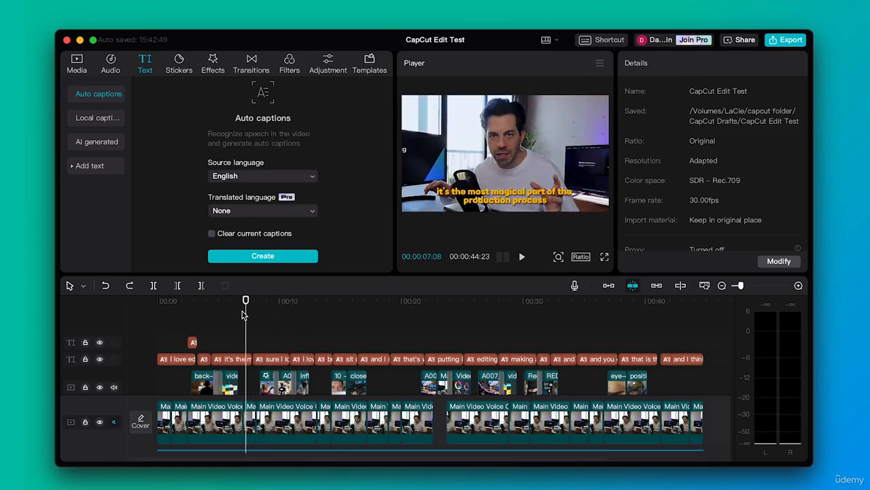
{"action": "key", "text": "super+z"}
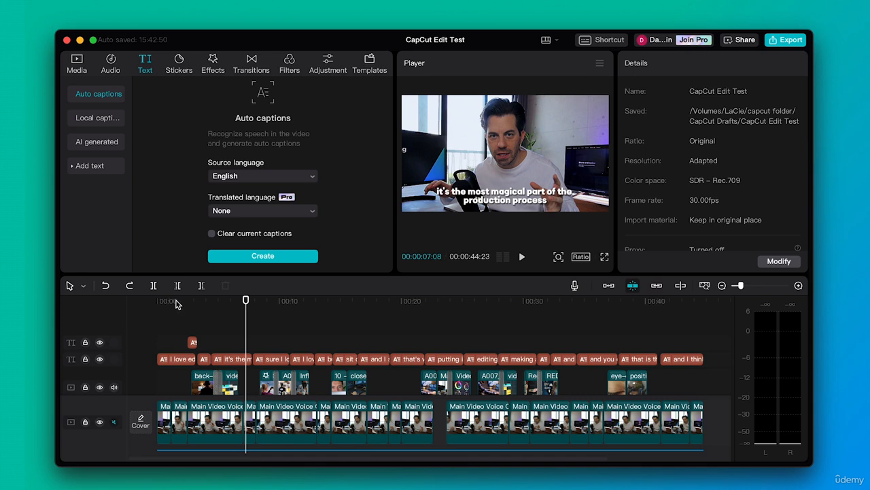
Select the last caption, "and I think it all happens in editing", and turn Apply to all back on.
{"action": "left_click", "coordinate": [678, 360]}
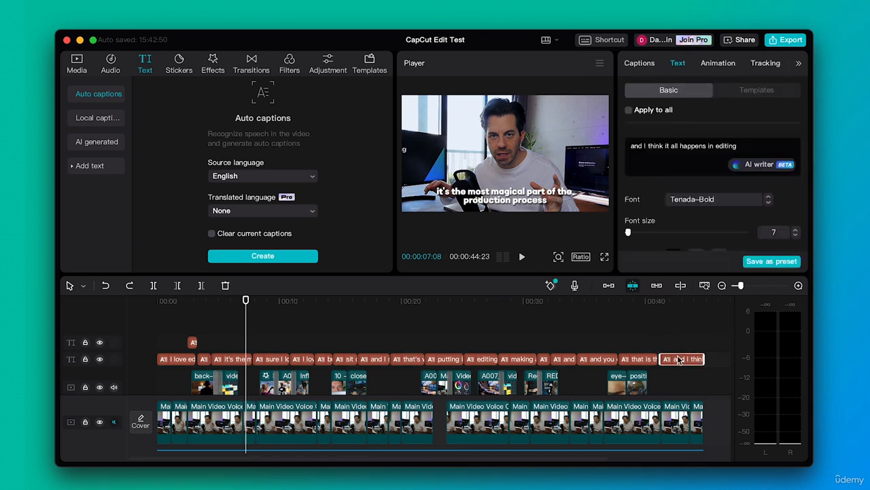
{"action": "left_click", "coordinate": [629, 111]}
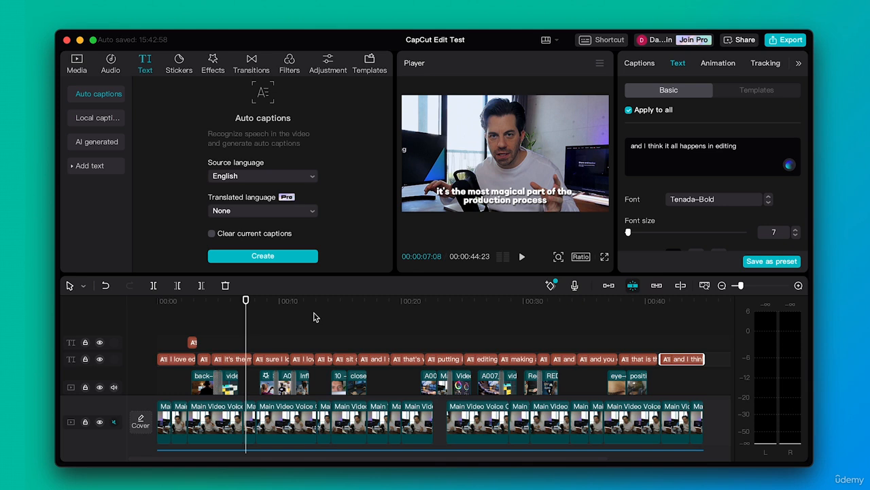
Delete the first caption, "I love editing", at the start of the timeline.
{"action": "left_click", "coordinate": [168, 301]}
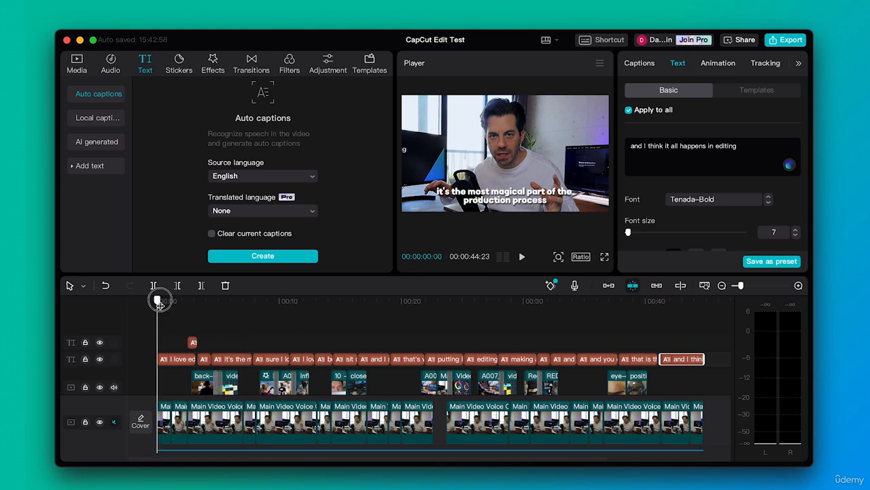
{"action": "left_click", "coordinate": [174, 358]}
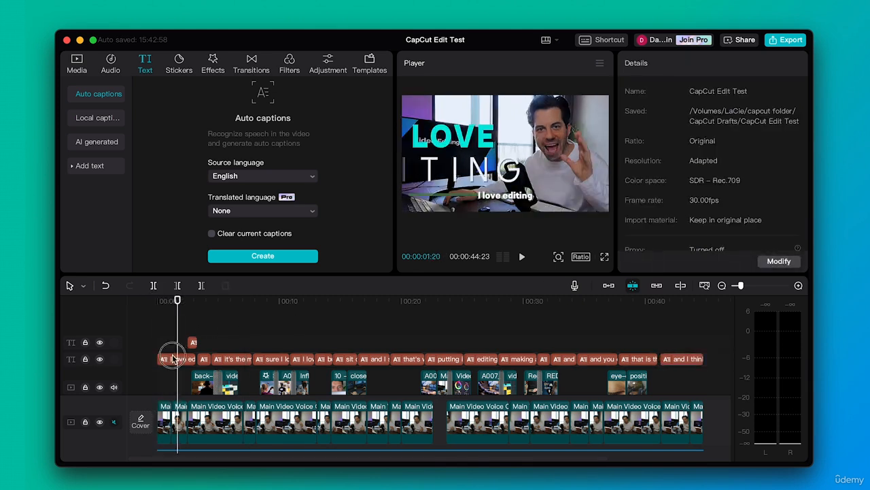
{"action": "key", "text": "Delete"}
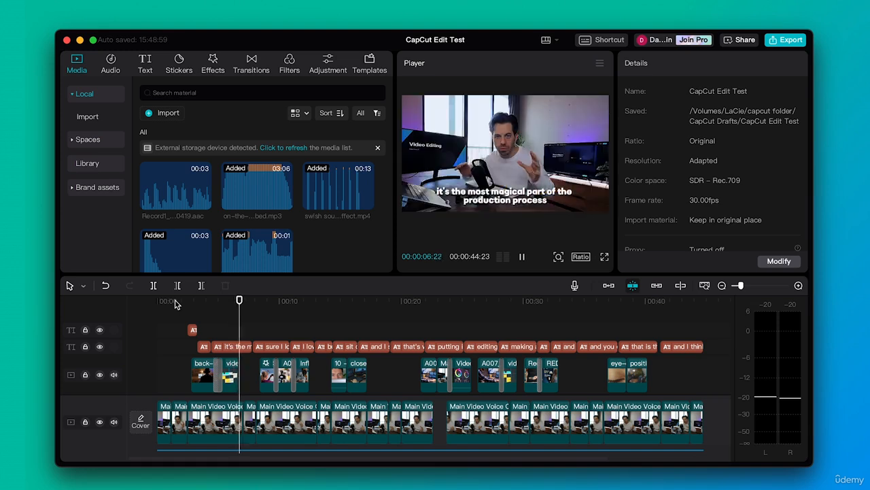
Review the remaining captions by selecting several of them in turn.
{"action": "key", "text": "space"}
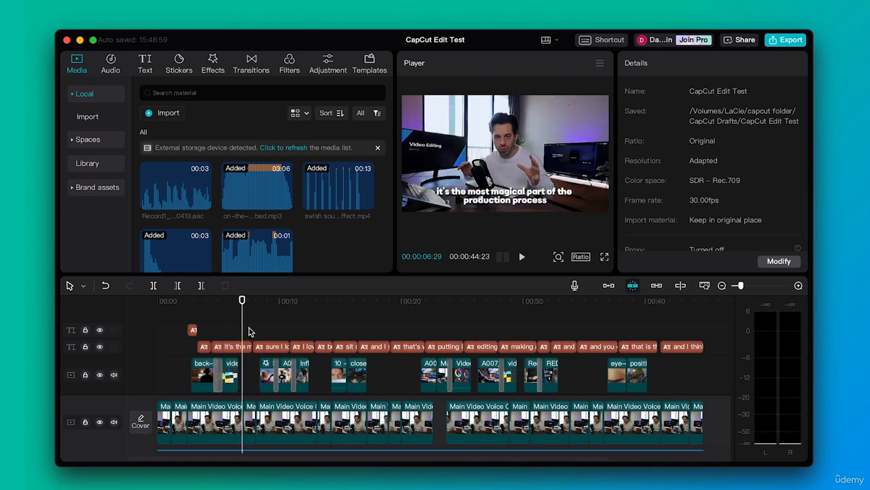
{"action": "left_click", "coordinate": [267, 348]}
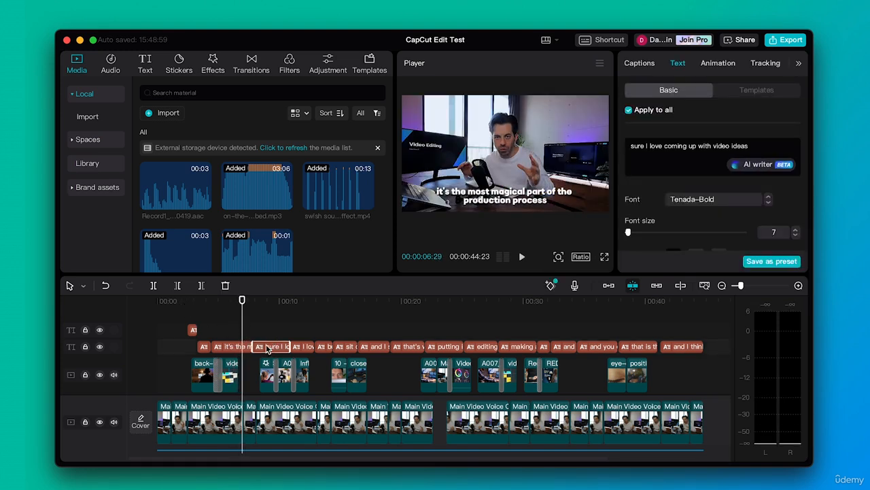
{"action": "left_click", "coordinate": [326, 347]}
{"action": "left_click", "coordinate": [371, 348]}
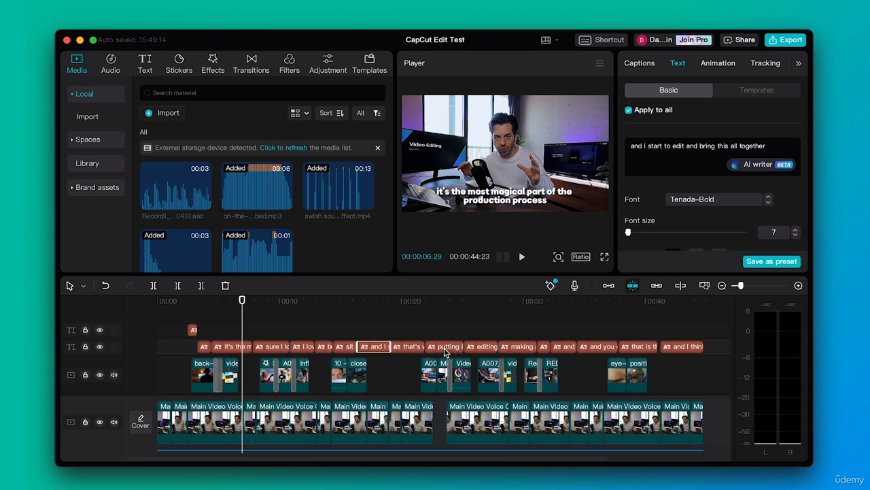
{"action": "left_click", "coordinate": [444, 348]}
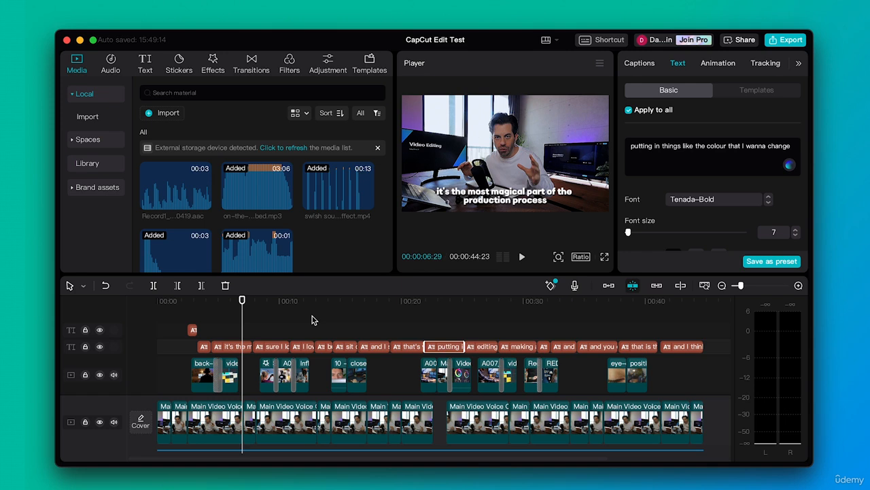
Box-select all remaining captions on the caption track and delete them.
{"action": "left_click", "coordinate": [719, 350]}
{"action": "left_click_drag", "start_coordinate": [720, 350], "coordinate": [208, 351]}
{"action": "key", "text": "Delete"}
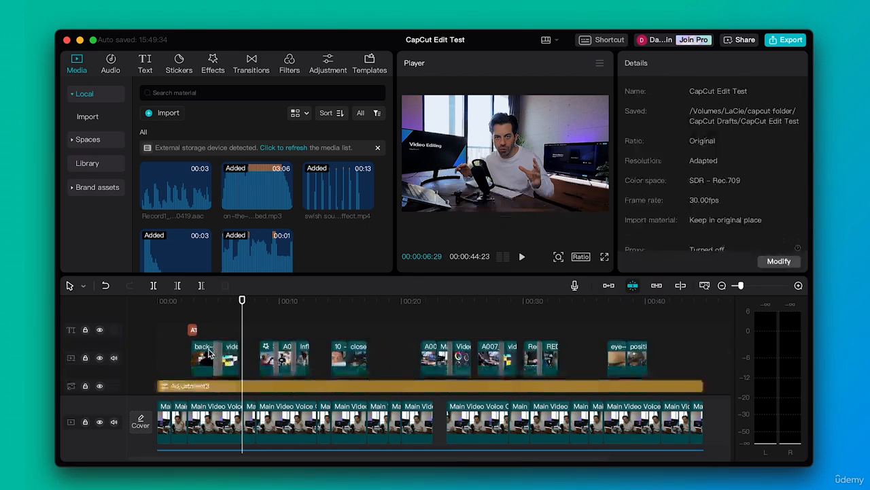
Delete the short text clip near the start of the upper text track.
{"action": "left_click", "coordinate": [192, 302]}
{"action": "left_click_drag", "start_coordinate": [191, 303], "coordinate": [196, 301]}
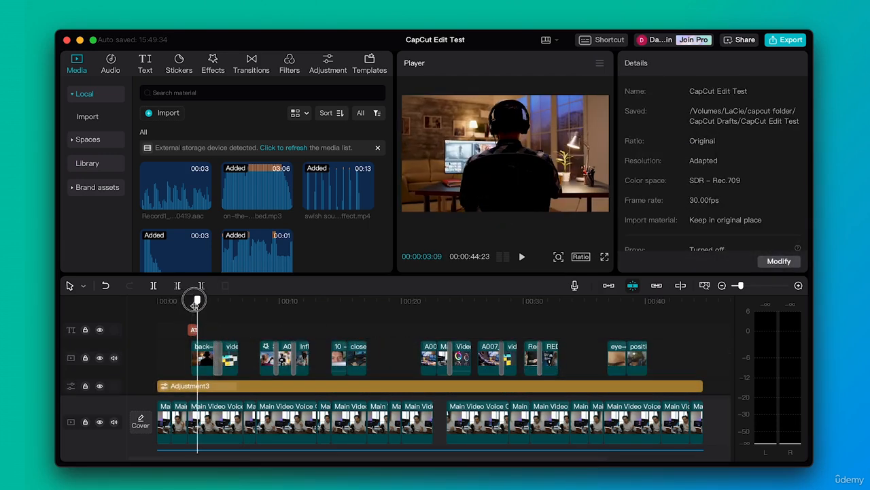
{"action": "left_click", "coordinate": [194, 327]}
{"action": "key", "text": "Delete"}
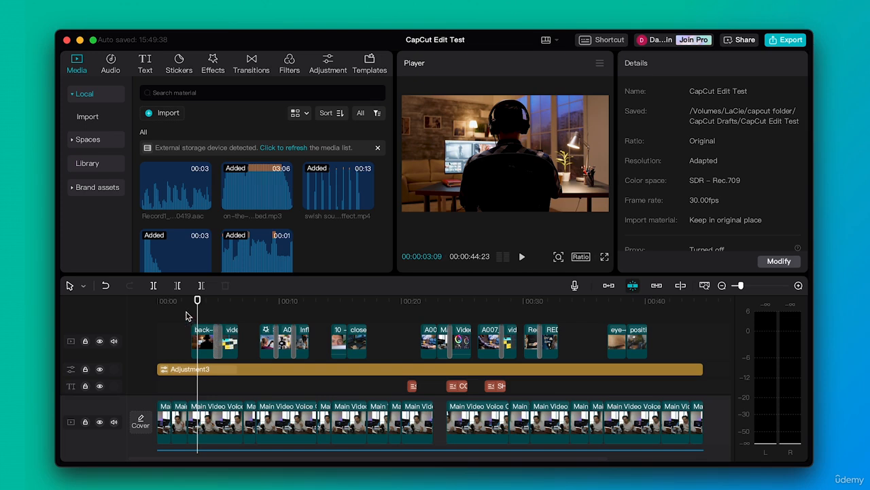
{"action": "mouse_move", "coordinate": [197, 301]}
{"action": "left_mouse_down"}
{"action": "mouse_move", "coordinate": [153, 297]}
{"action": "mouse_move", "coordinate": [197, 300]}
{"action": "left_mouse_up"}
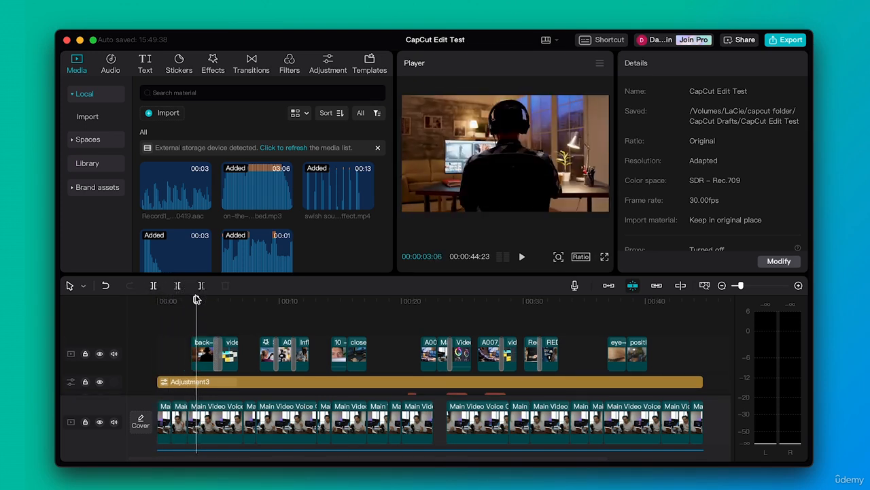